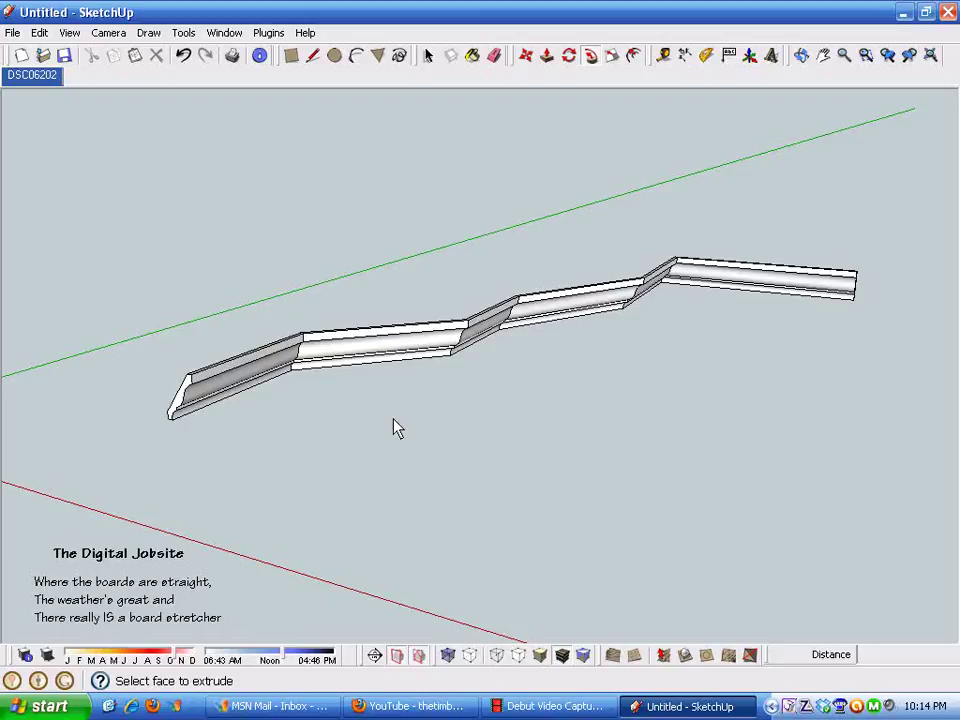
# - Select the middle molding piece and copy it with Move and Ctrl to a spot below the run
pyautogui.moveTo(340, 480); pyautogui.dragTo(450, 470, button='middle')
pyautogui.moveTo(443, 340); pyautogui.dragTo(561, 407, button='middle')
pyautogui.moveTo(255, 230); pyautogui.dragTo(576, 440)
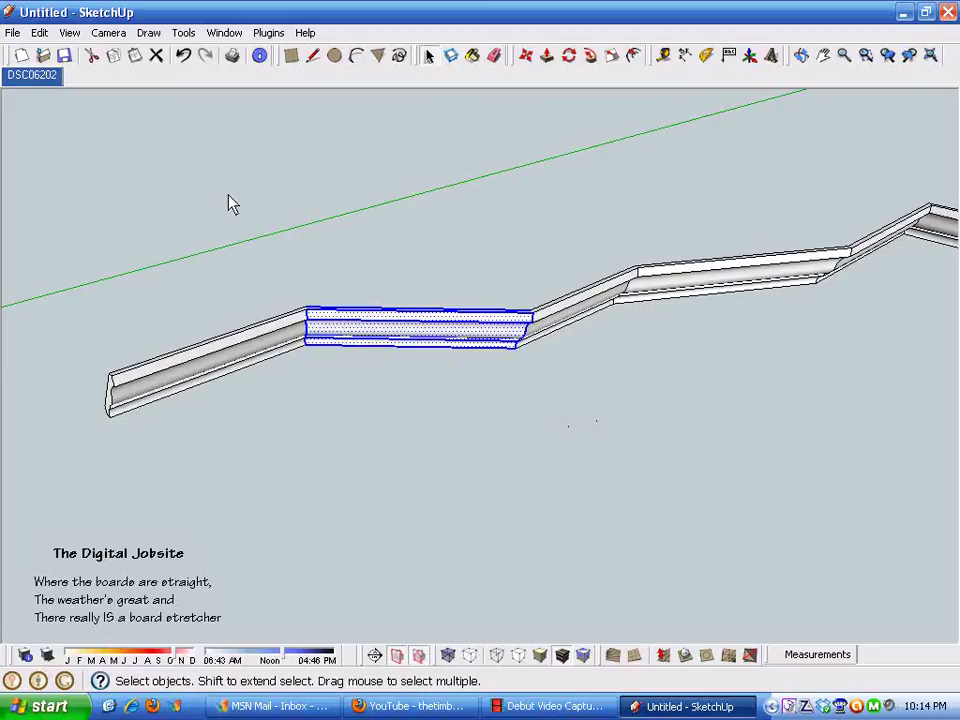
pyautogui.moveTo(395, 241); pyautogui.dragTo(325, 350, button='middle')
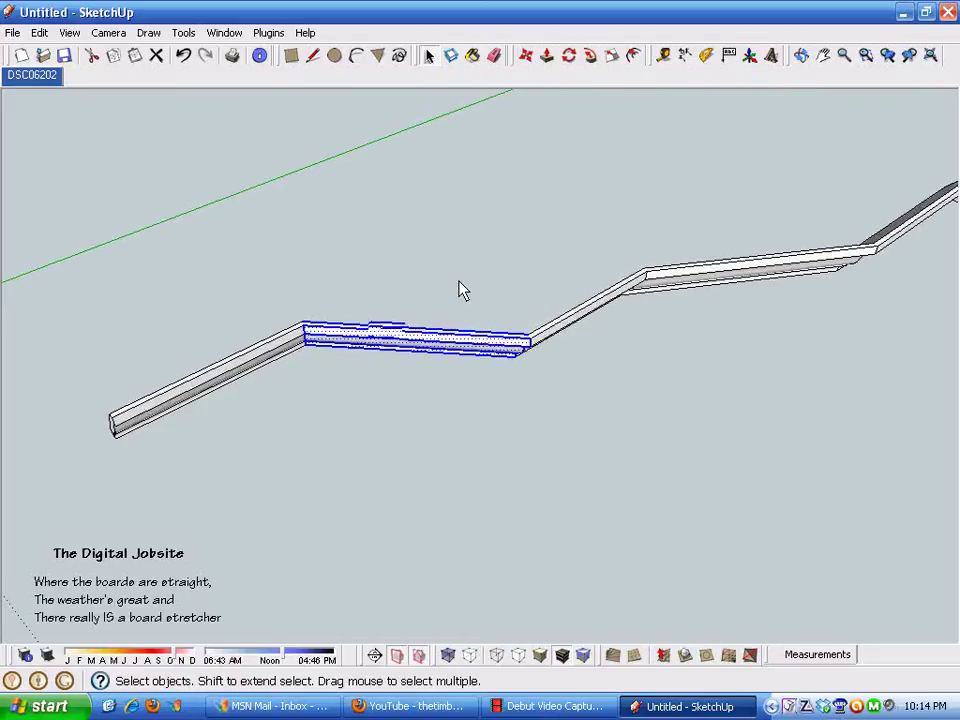
pyautogui.scroll(-3, 300, 200)
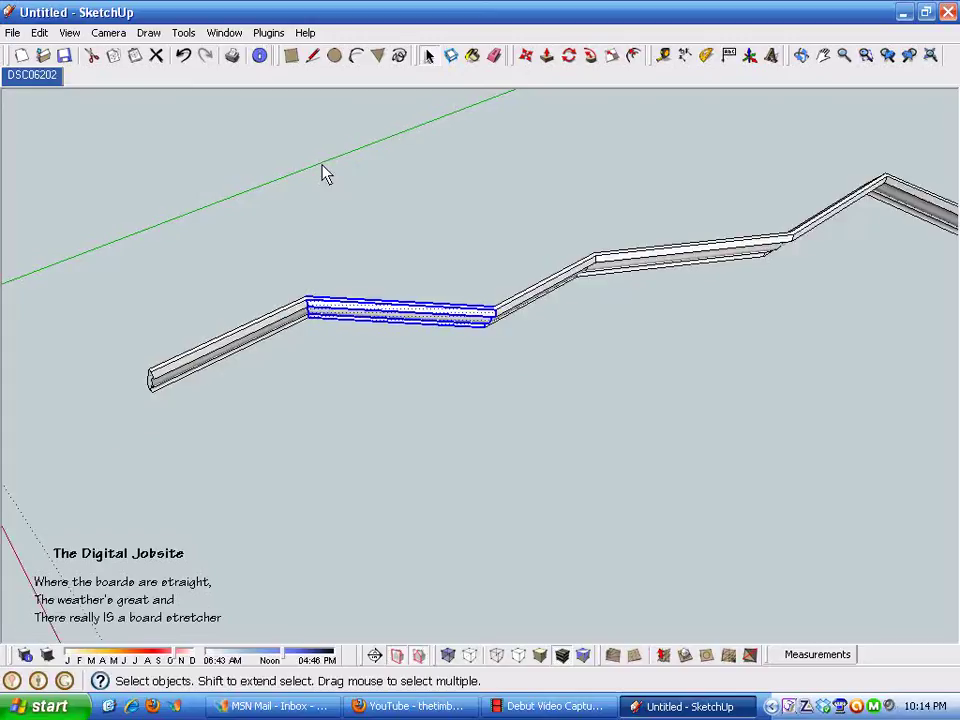
pyautogui.click(526, 57)
pyautogui.press('ctrl')
pyautogui.click(314, 281)
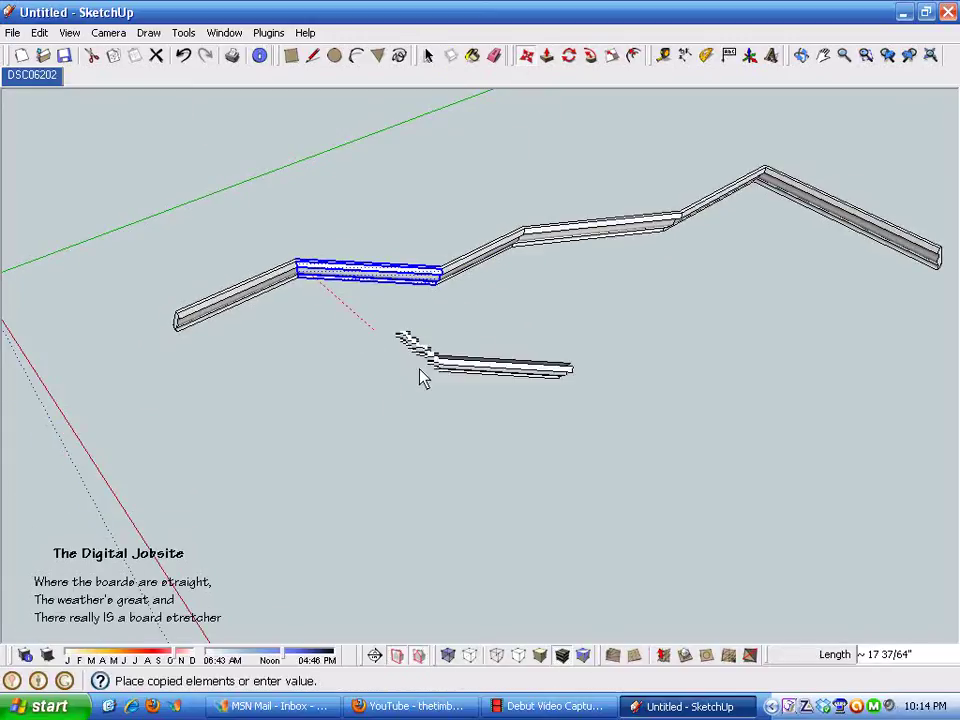
pyautogui.click(518, 451)
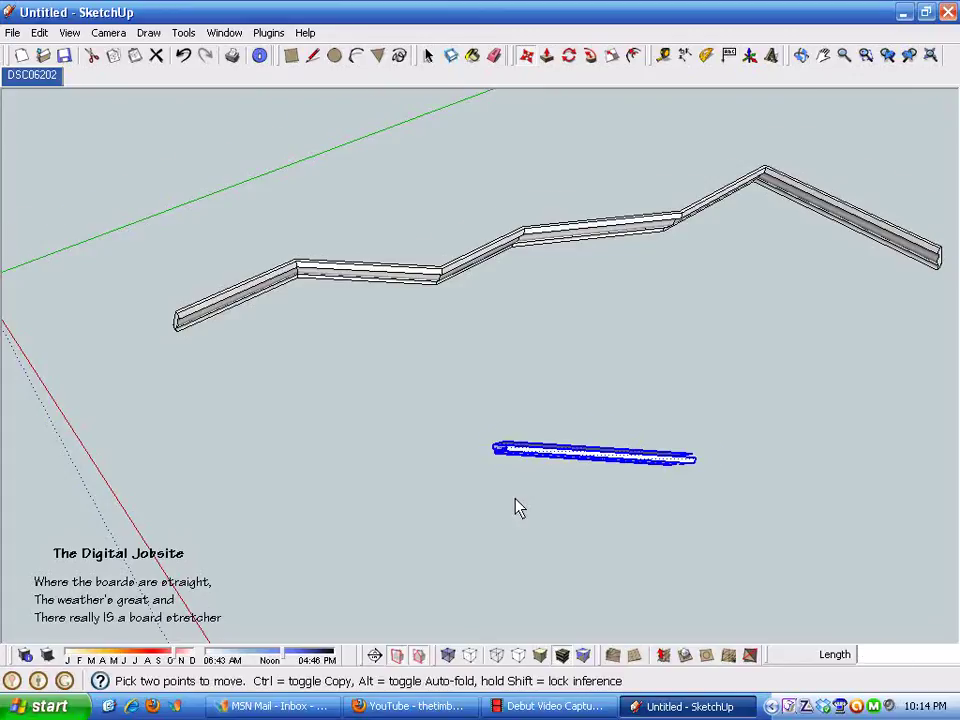
pyautogui.scroll(5, 500, 500)
pyautogui.press('space')
# - Draw edges across the top face and down to the lower corner at the copied board's end
pyautogui.click(380, 207)
pyautogui.click(313, 55)
pyautogui.scroll(3, 508, 341)
pyautogui.scroll(4, 532, 415)
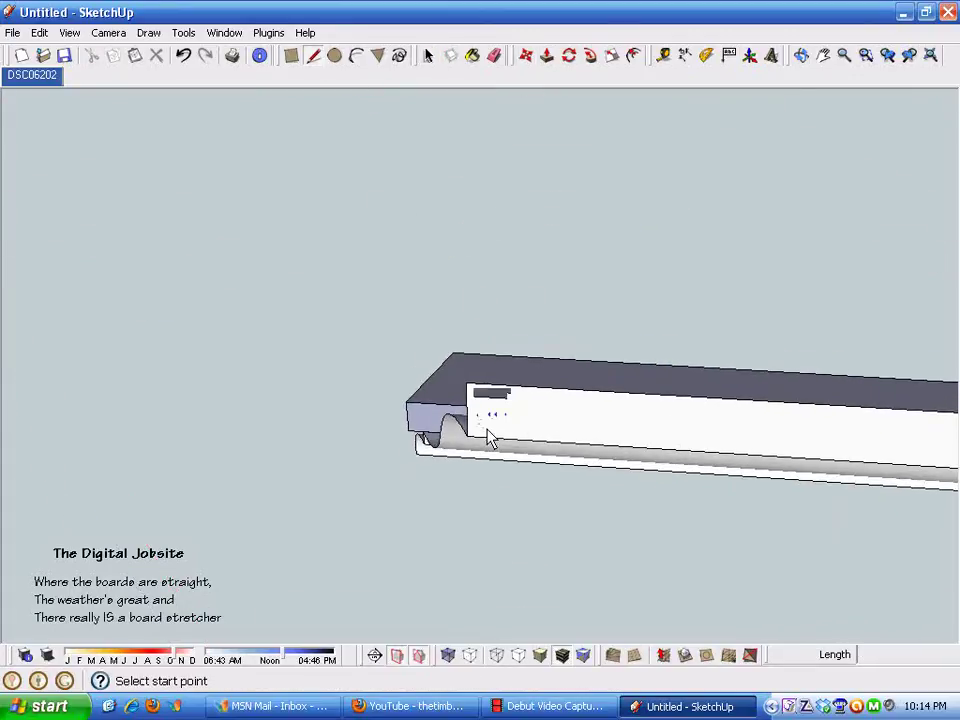
pyautogui.click(441, 326)
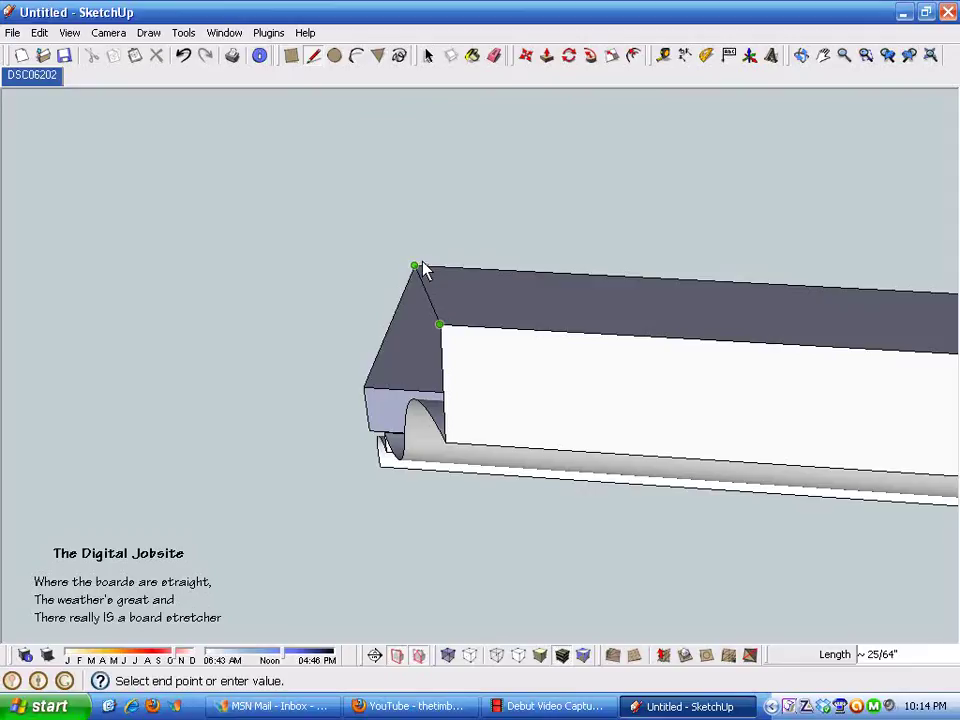
pyautogui.click(430, 265)
pyautogui.moveTo(383, 448); pyautogui.dragTo(409, 584, button='middle')
pyautogui.click(304, 603)
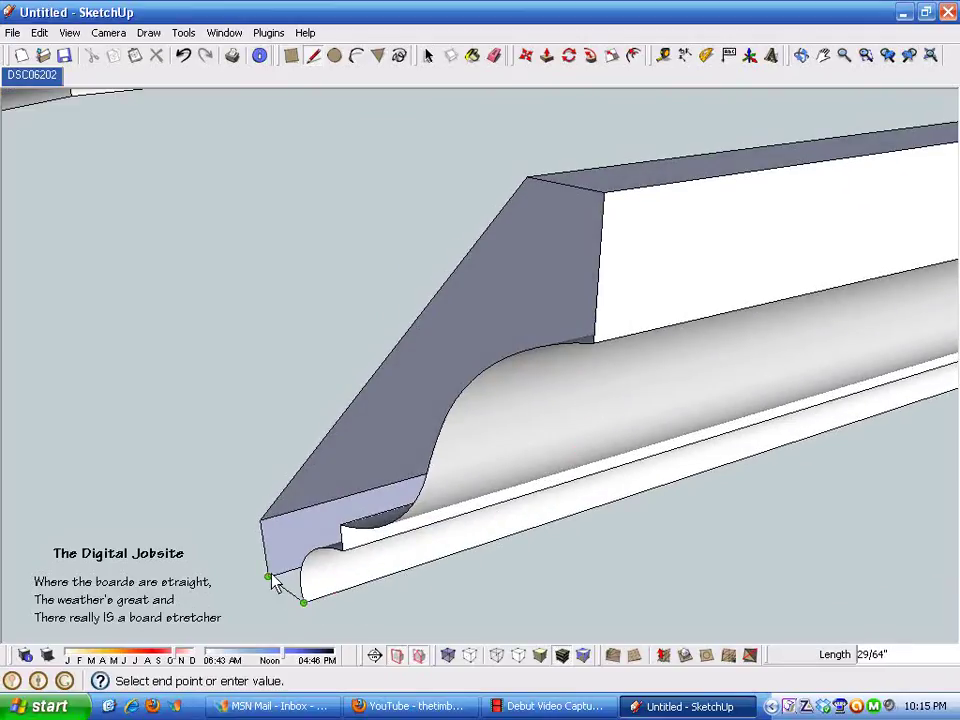
pyautogui.click(270, 579)
# - Orbit around the zig-zag run to view the copied board from below, starting and cancelling another line
pyautogui.scroll(-5, 377, 364)
pyautogui.moveTo(377, 364); pyautogui.dragTo(429, 478, button='middle')
pyautogui.scroll(-3, 249, 339)
pyautogui.moveTo(249, 339); pyautogui.dragTo(457, 501, button='middle')
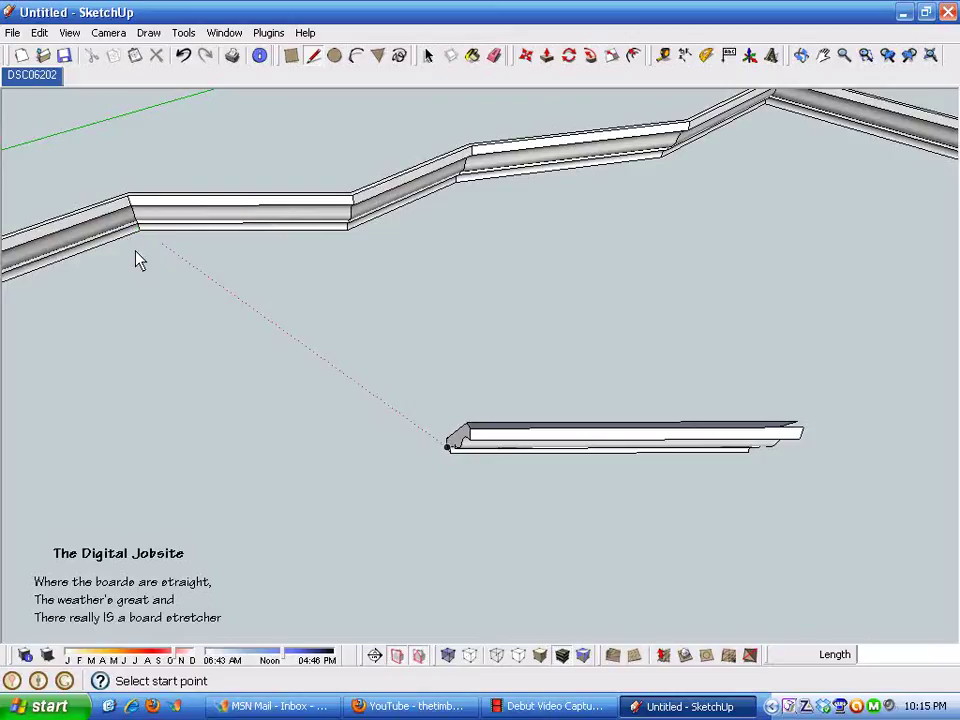
pyautogui.moveTo(213, 349); pyautogui.dragTo(125, 235, button='middle')
pyautogui.moveTo(437, 514); pyautogui.dragTo(546, 501, button='middle')
pyautogui.scroll(5, 549, 469)
pyautogui.scroll(-4, 578, 372)
pyautogui.moveTo(632, 313); pyautogui.dragTo(549, 371, button='middle')
pyautogui.press('l')
pyautogui.scroll(3, 706, 450)
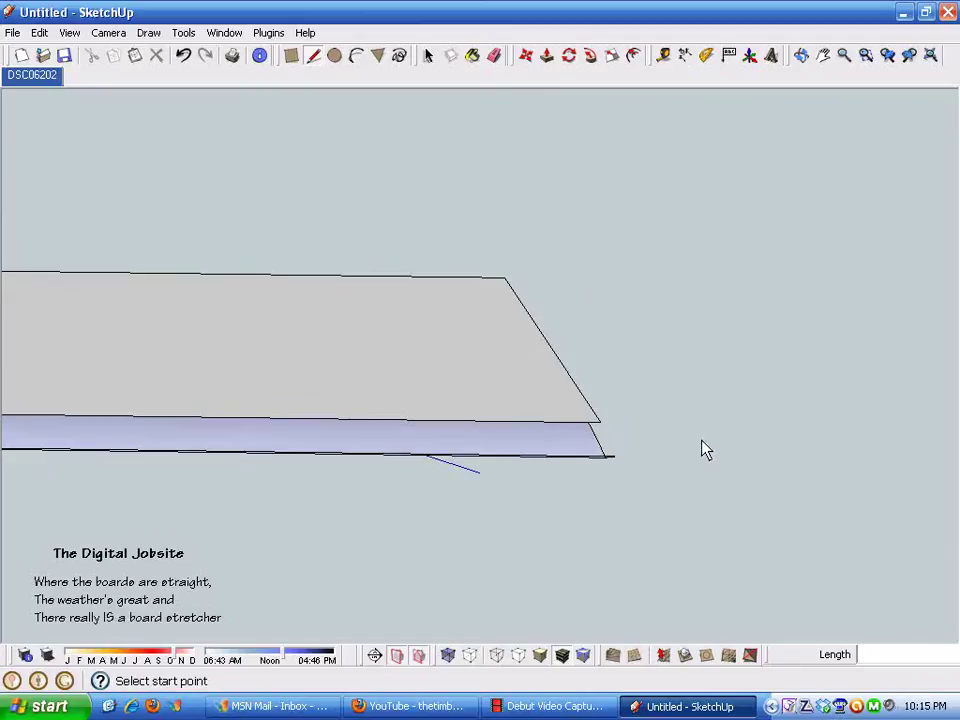
pyautogui.click(615, 460)
pyautogui.press('Escape')
pyautogui.moveTo(602, 429); pyautogui.dragTo(622, 501, button='middle')
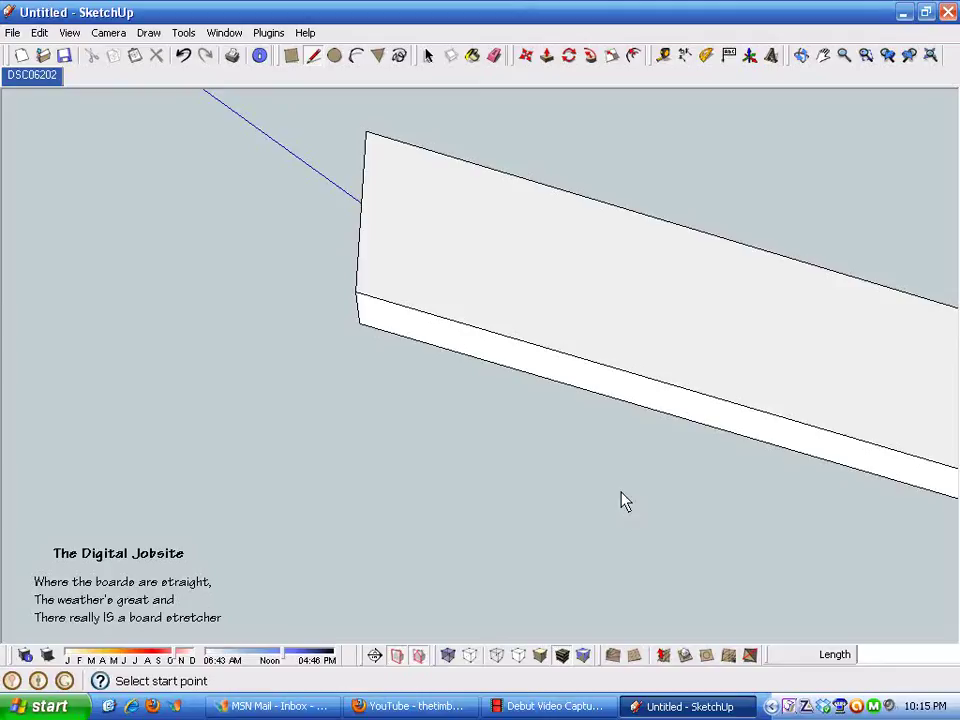
# - Place a protractor guide square to the board's edge at its end
pyautogui.click(707, 55)
pyautogui.moveTo(362, 305); pyautogui.dragTo(643, 549, button='middle')
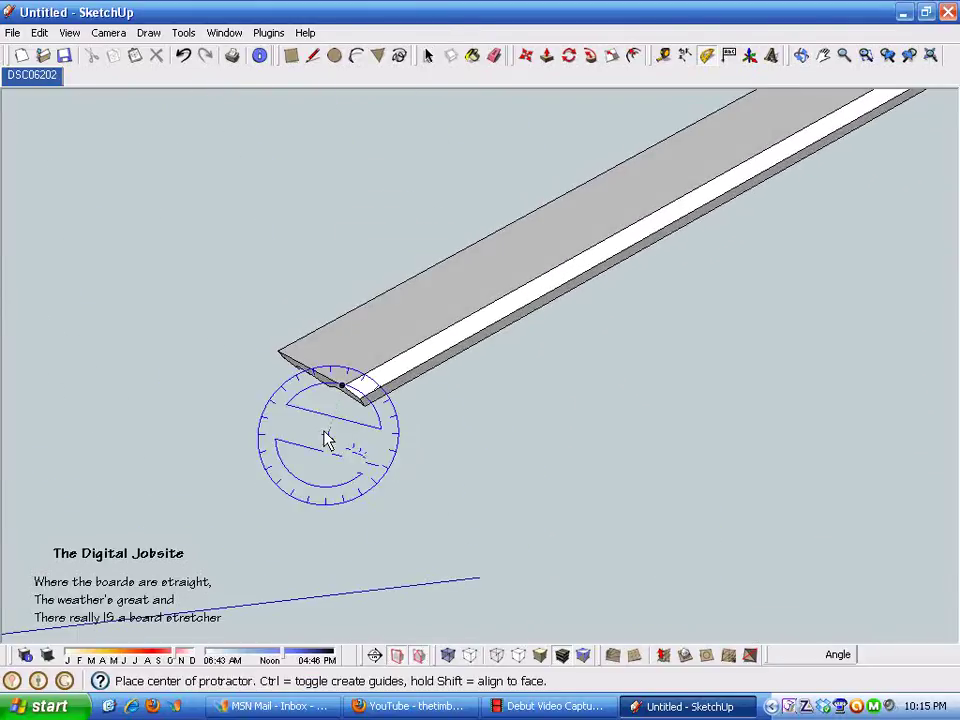
pyautogui.scroll(3, 330, 385)
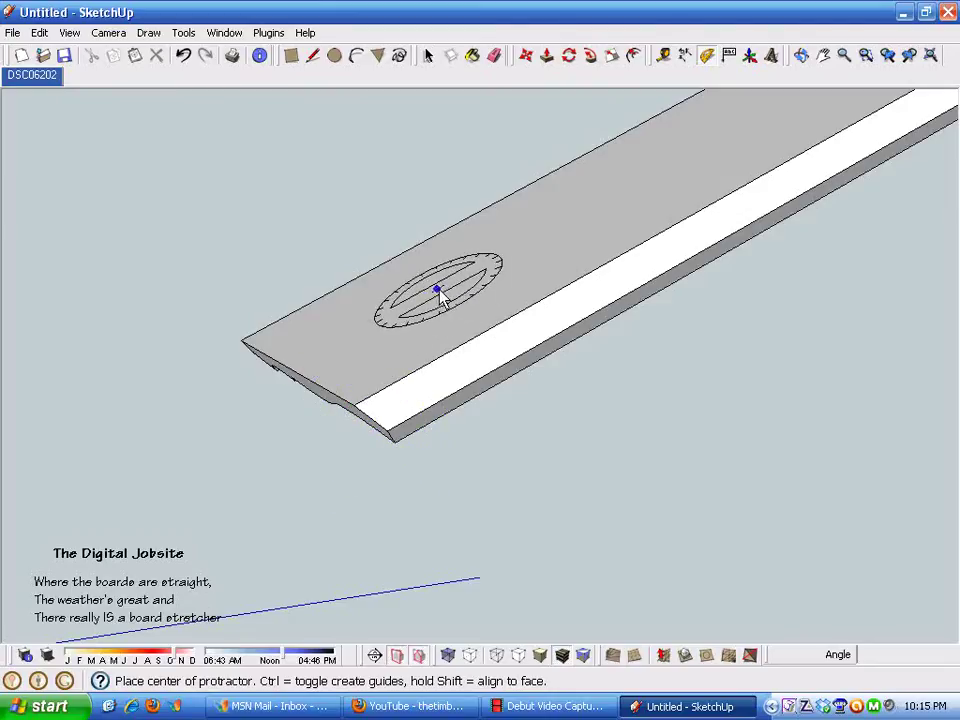
pyautogui.click(353, 405)
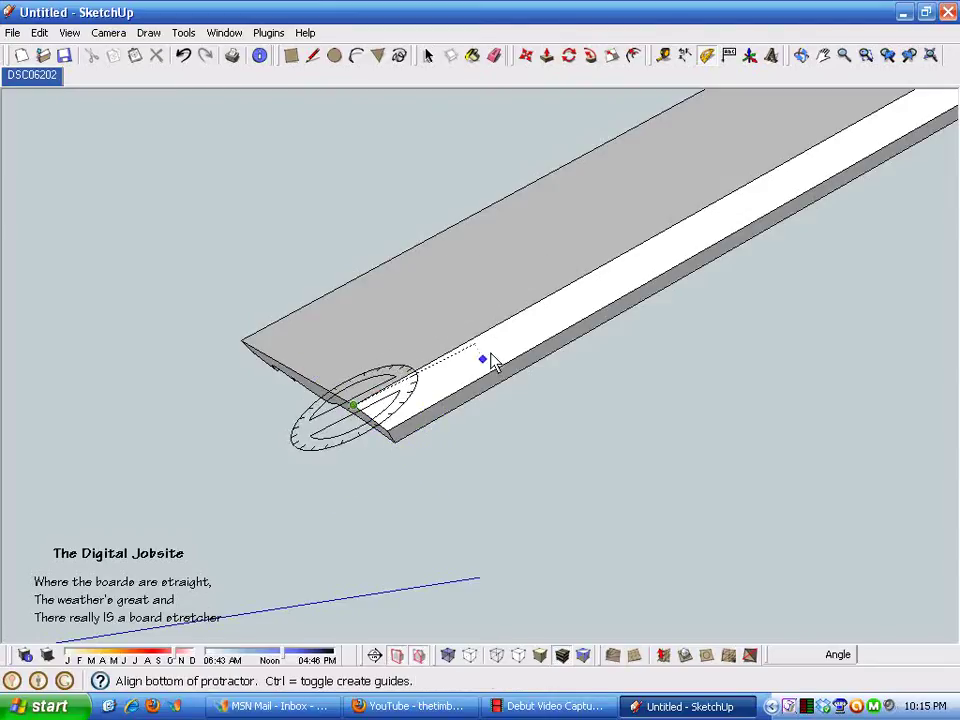
pyautogui.click(514, 318)
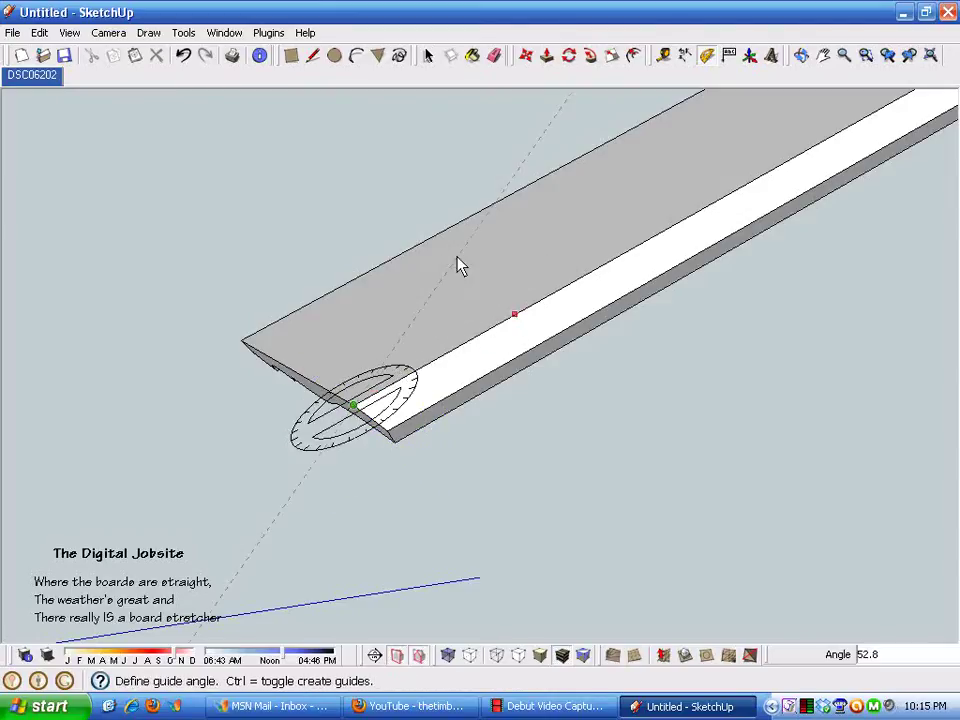
pyautogui.click(246, 272)
pyautogui.moveTo(439, 321); pyautogui.dragTo(233, 386, button='middle')
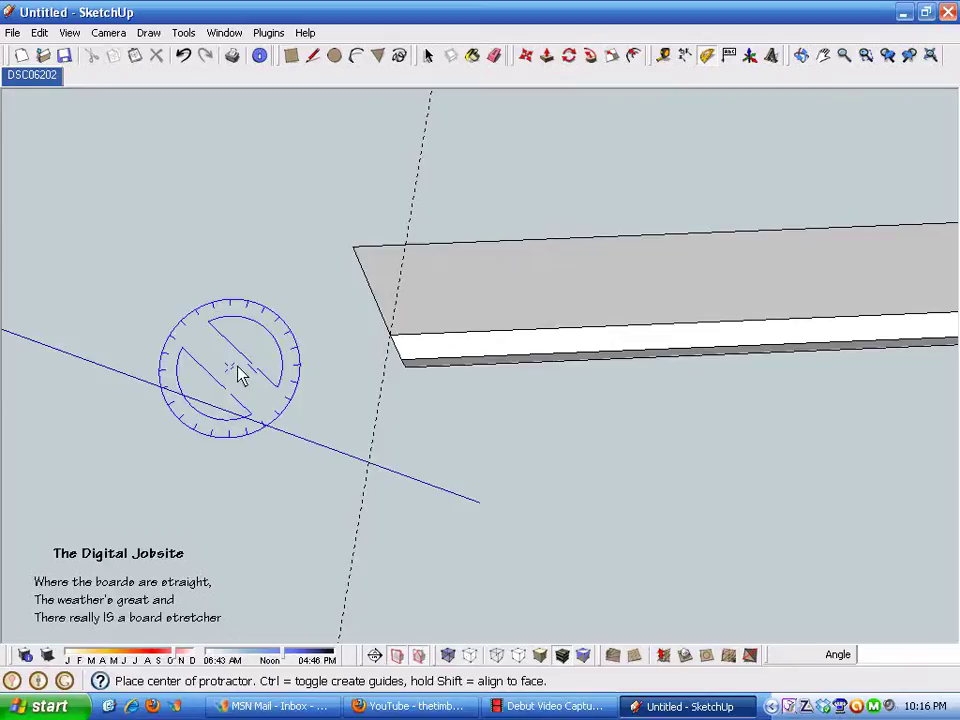
# - Add a second protractor guide angled about 15° from the board's corner
pyautogui.moveTo(474, 371); pyautogui.dragTo(390, 381, button='middle')
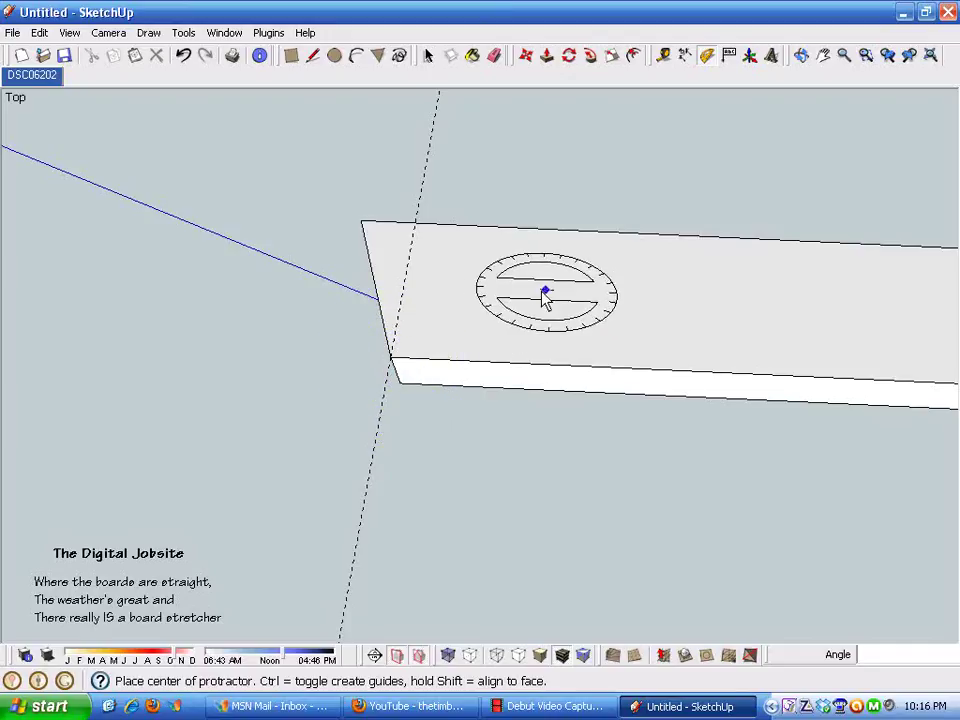
pyautogui.click(390, 357)
pyautogui.click(429, 152)
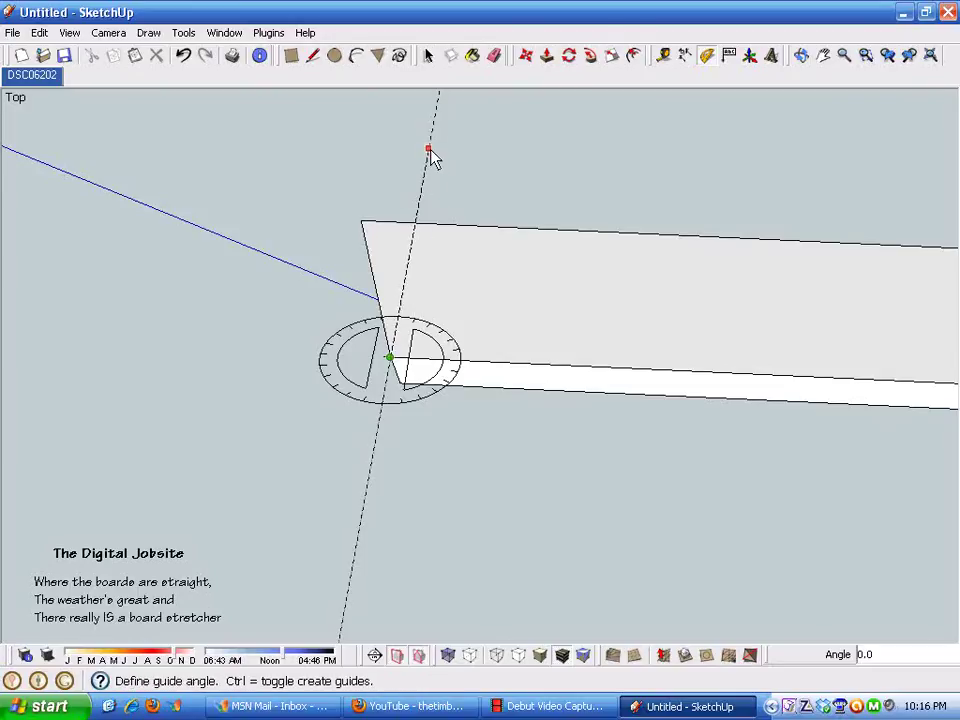
pyautogui.click(363, 224)
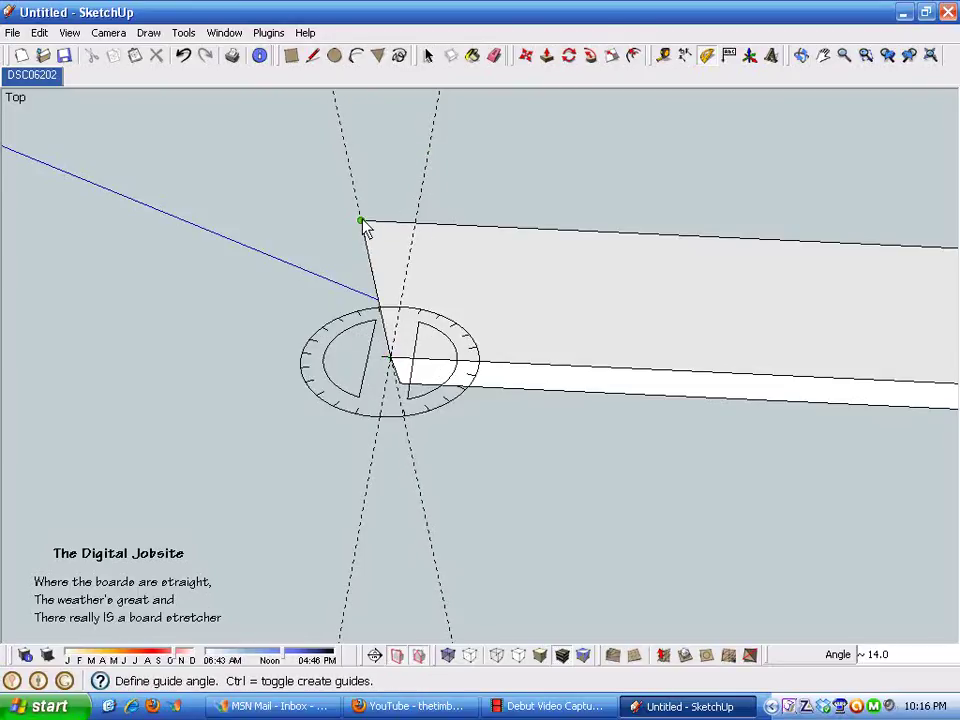
pyautogui.click(363, 224)
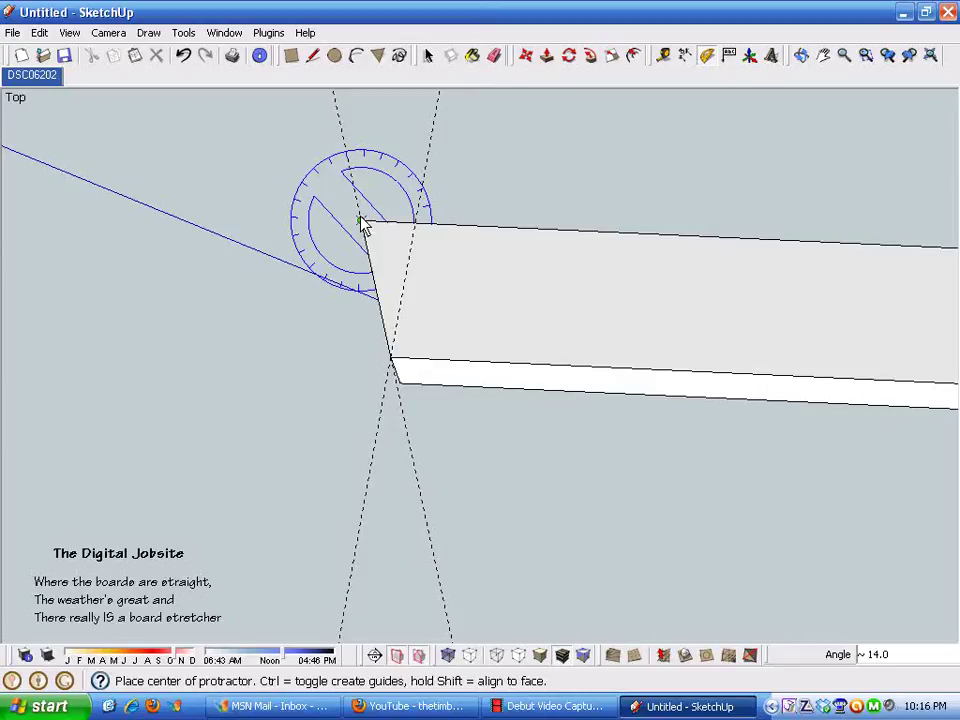
pyautogui.moveTo(290, 307); pyautogui.dragTo(602, 320, button='middle')
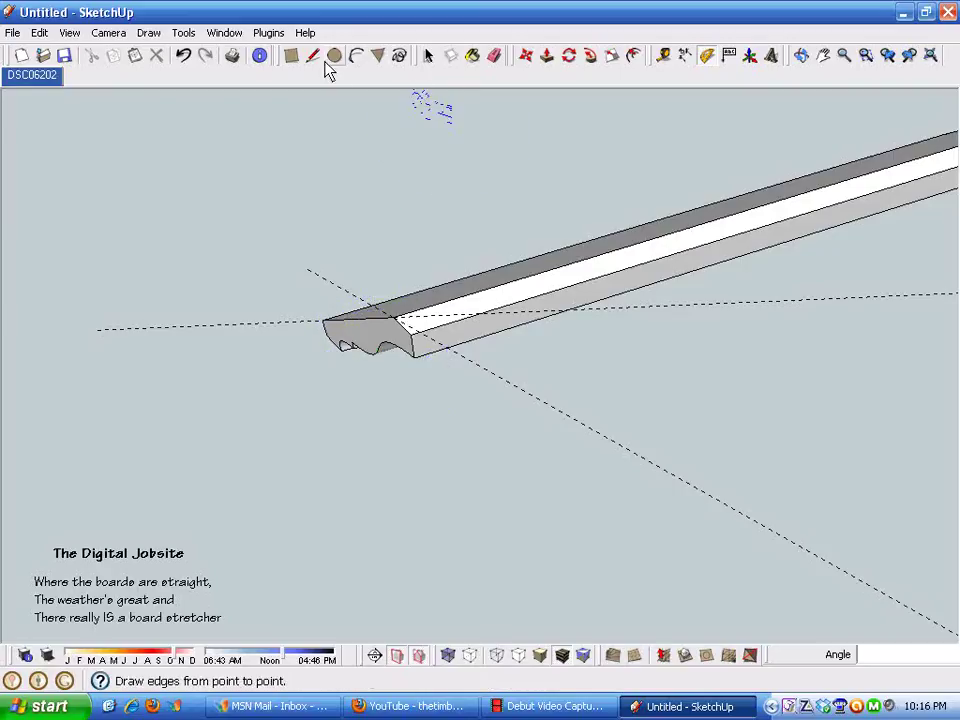
pyautogui.moveTo(396, 150); pyautogui.dragTo(555, 450, button='middle')
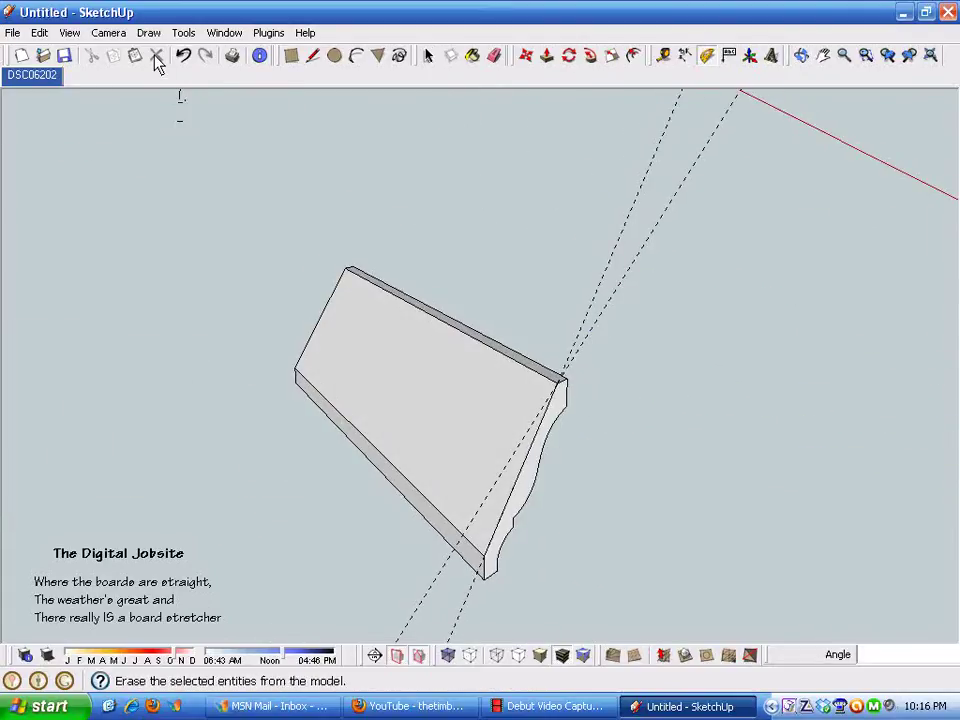
pyautogui.click(494, 58)
pyautogui.moveTo(648, 317); pyautogui.dragTo(356, 506, button='middle')
pyautogui.scroll(5, 339, 510)
pyautogui.scroll(-3, 294, 422)
pyautogui.moveTo(294, 422)
pyautogui.mouseDown(button='middle')
pyautogui.moveTo(457, 489)
pyautogui.moveTo(358, 487)
pyautogui.mouseUp(button='middle')
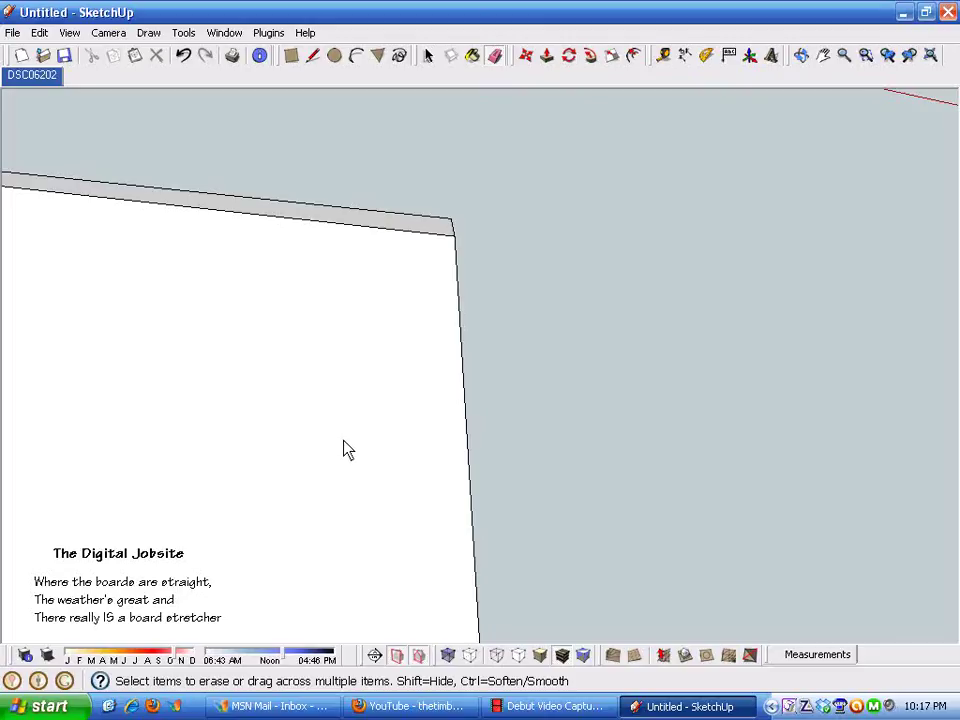
pyautogui.moveTo(470, 448); pyautogui.dragTo(403, 497, button='middle')
pyautogui.moveTo(473, 501)
pyautogui.mouseDown(button='middle')
pyautogui.moveTo(497, 411)
pyautogui.moveTo(536, 371)
pyautogui.moveTo(498, 428)
pyautogui.moveTo(609, 437)
pyautogui.moveTo(808, 386)
pyautogui.mouseUp(button='middle')
pyautogui.moveTo(588, 449)
pyautogui.mouseDown(button='middle')
pyautogui.moveTo(525, 446)
pyautogui.moveTo(495, 381)
pyautogui.mouseUp(button='middle')
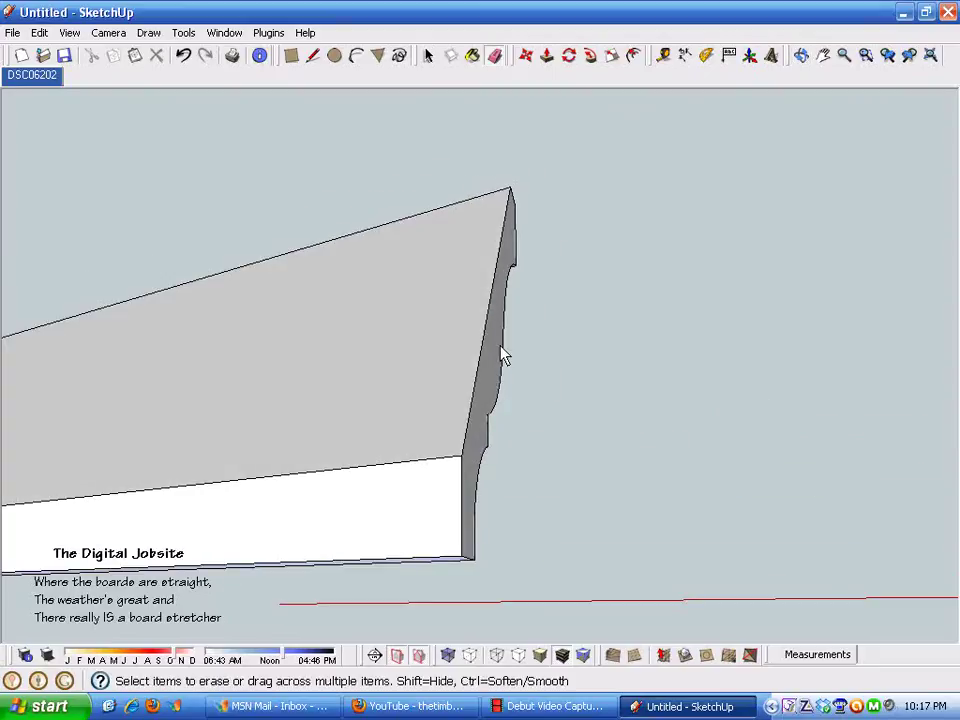
pyautogui.press('space')
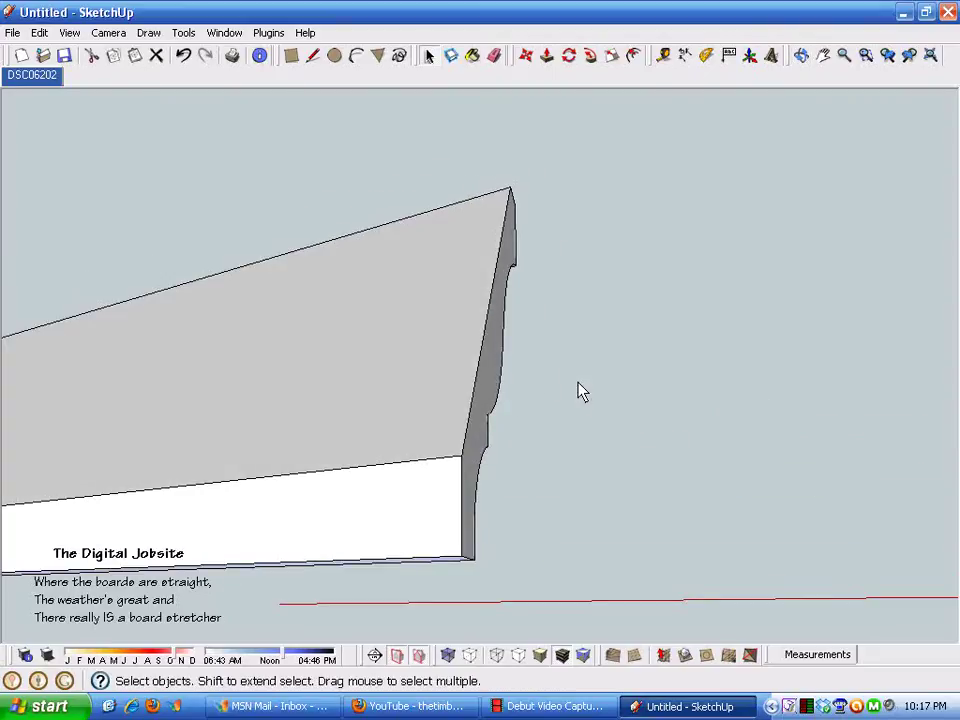
pyautogui.moveTo(495, 375)
pyautogui.mouseDown(button='middle')
pyautogui.moveTo(658, 392)
pyautogui.moveTo(716, 274)
pyautogui.mouseUp(button='middle')
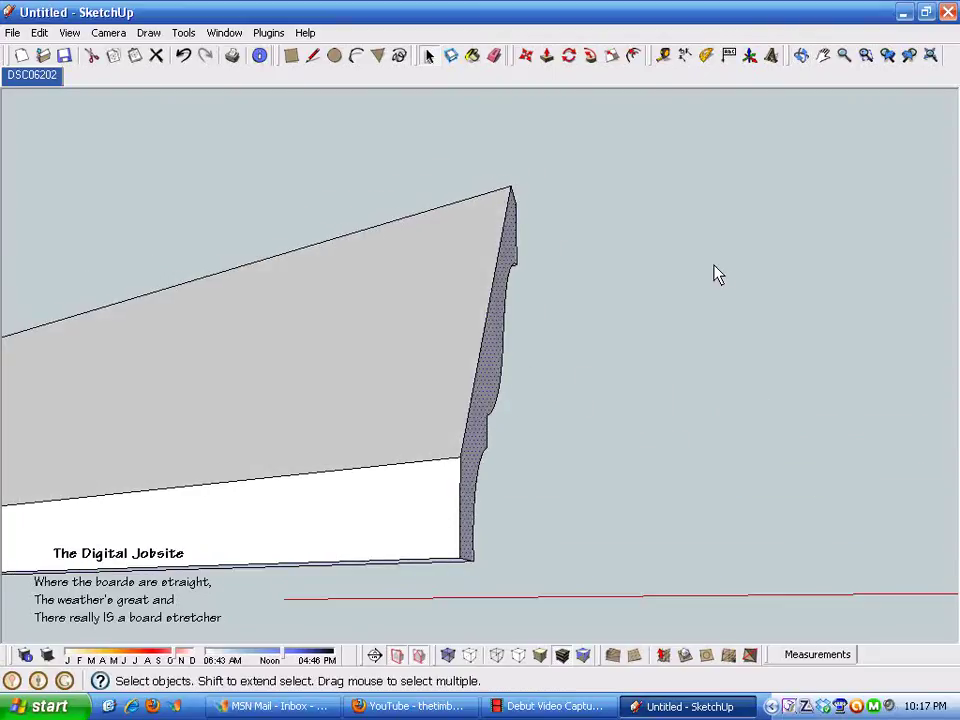
pyautogui.moveTo(593, 402)
pyautogui.mouseDown(button='middle')
pyautogui.moveTo(529, 433)
pyautogui.moveTo(518, 346)
pyautogui.mouseUp(button='middle')
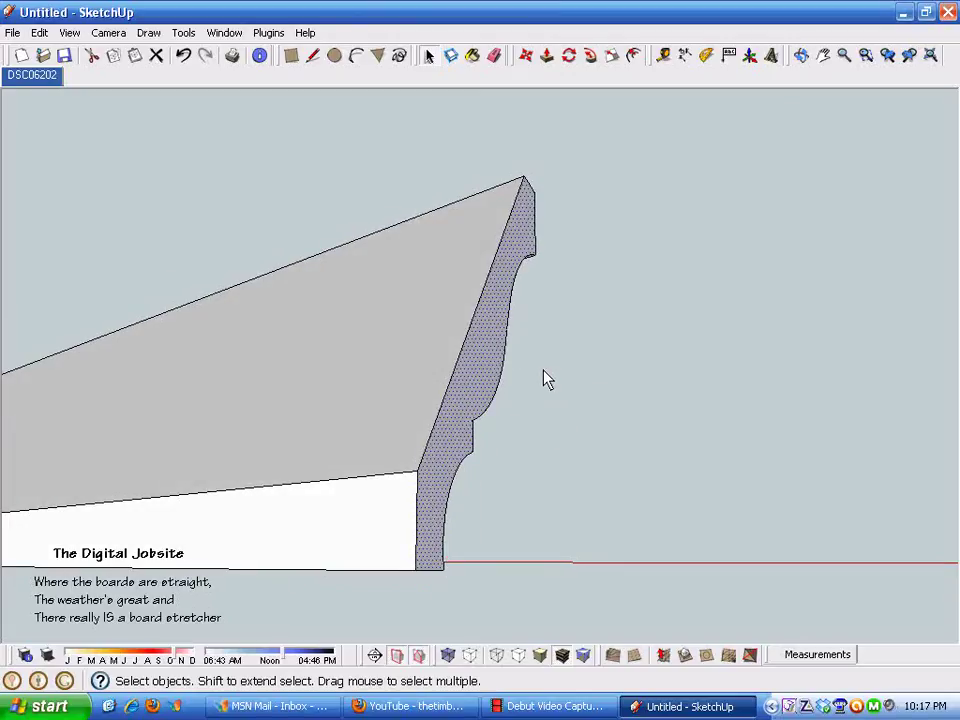
# - Draw a rectangle on the molding's back face
pyautogui.click(291, 56)
pyautogui.click(492, 260)
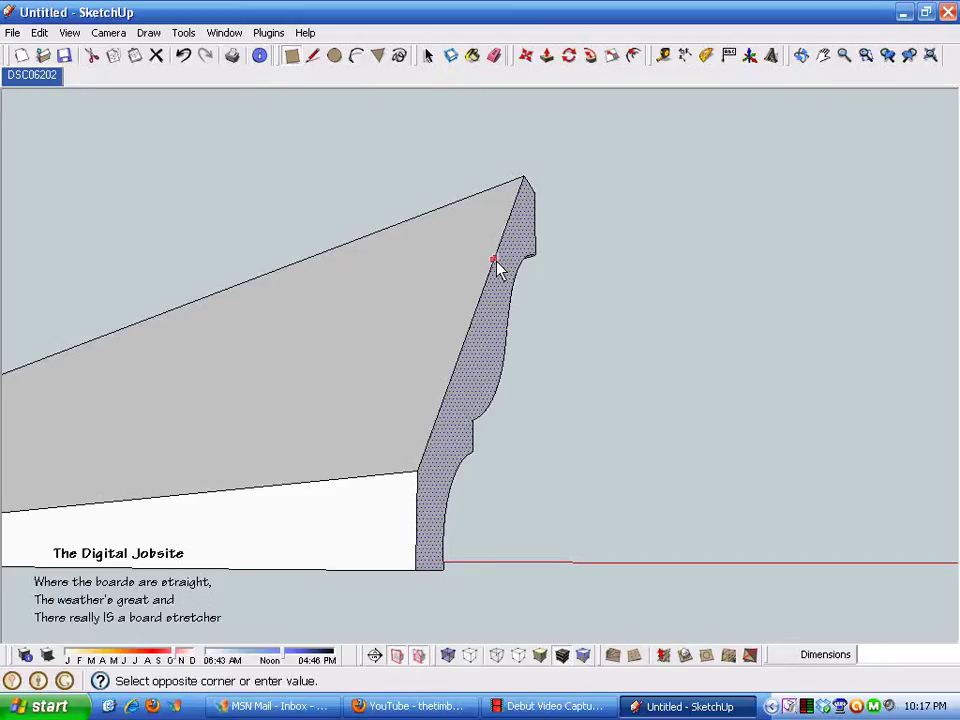
pyautogui.click(322, 410)
pyautogui.moveTo(320, 414); pyautogui.dragTo(515, 480, button='middle')
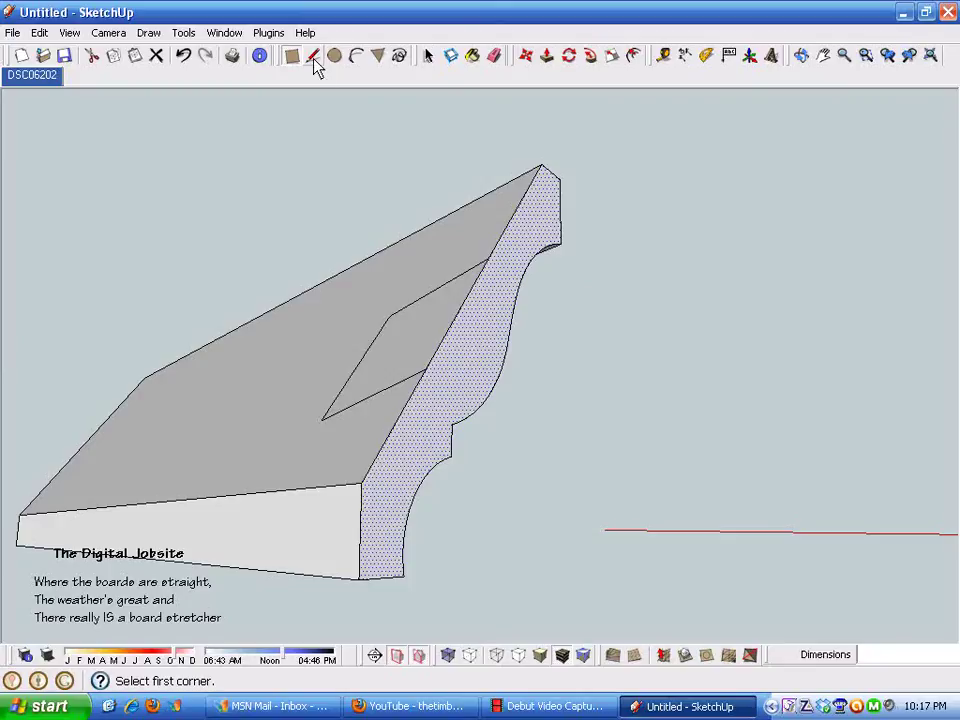
# - Push/Pull the rectangle out into a box, undoing a zero-offset attempt
pyautogui.click(547, 55)
pyautogui.click(400, 350)
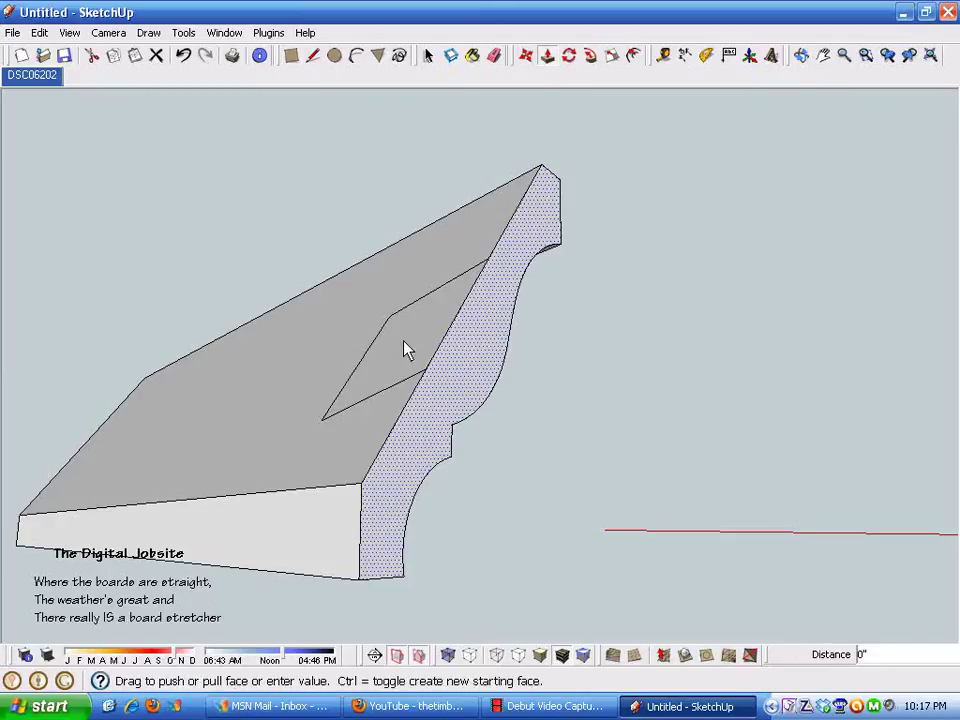
pyautogui.click(364, 312)
pyautogui.click(184, 56)
pyautogui.click(390, 368)
pyautogui.moveTo(600, 488); pyautogui.dragTo(602, 326, button='middle')
pyautogui.moveTo(602, 439); pyautogui.dragTo(655, 370, button='middle')
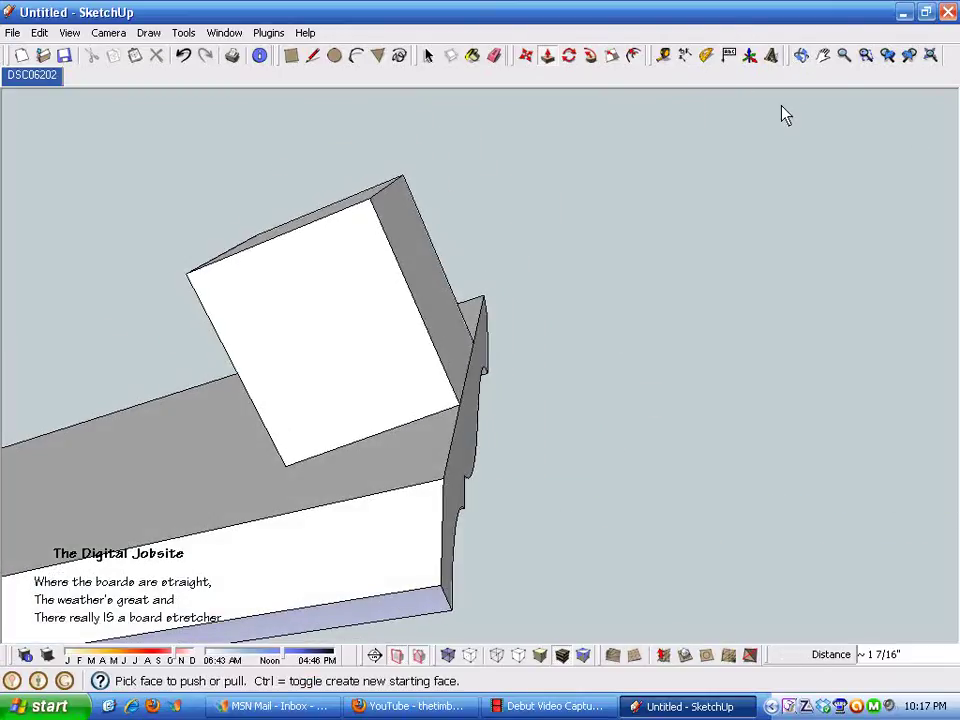
# - Place a protractor angle guide centred on the box corner and aligned to its edge
pyautogui.click(708, 56)
pyautogui.scroll(3, 489, 450)
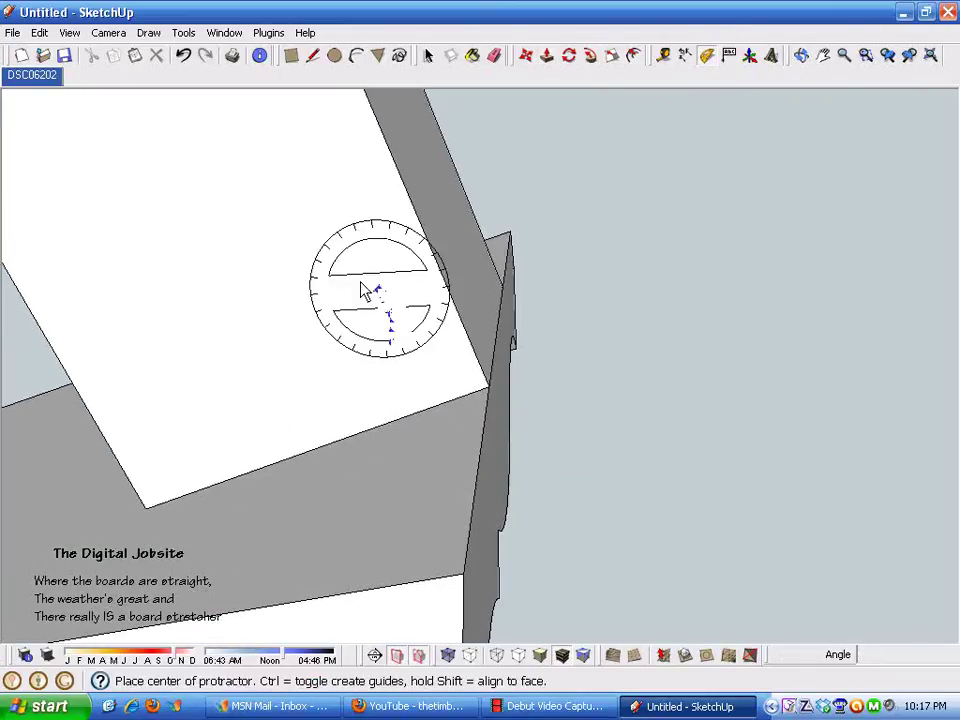
pyautogui.click(489, 388)
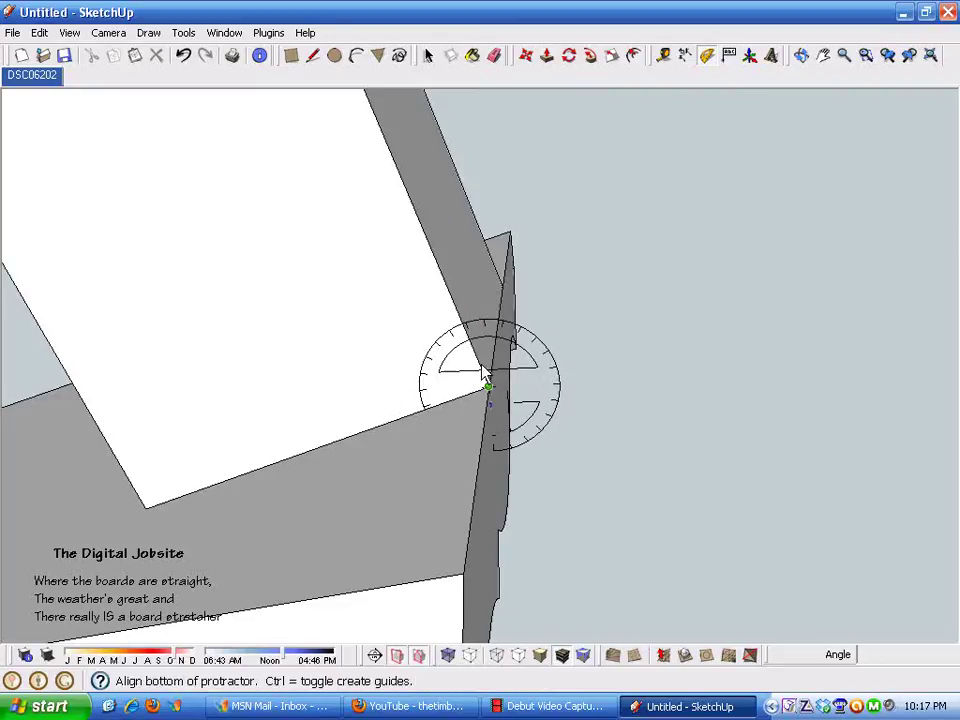
pyautogui.click(526, 463)
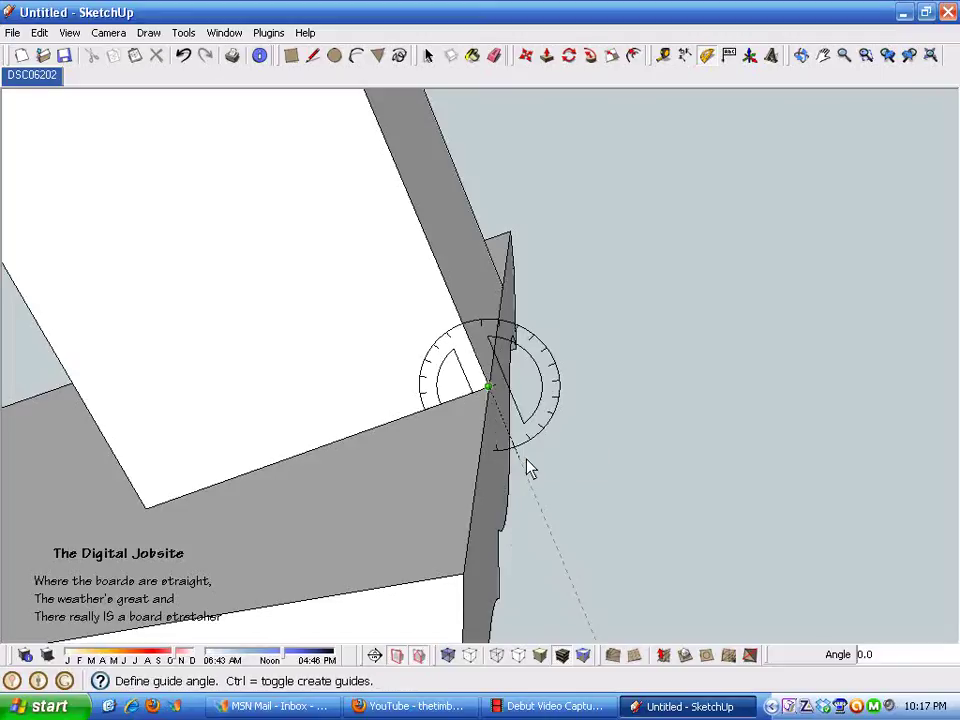
pyautogui.press('Escape')
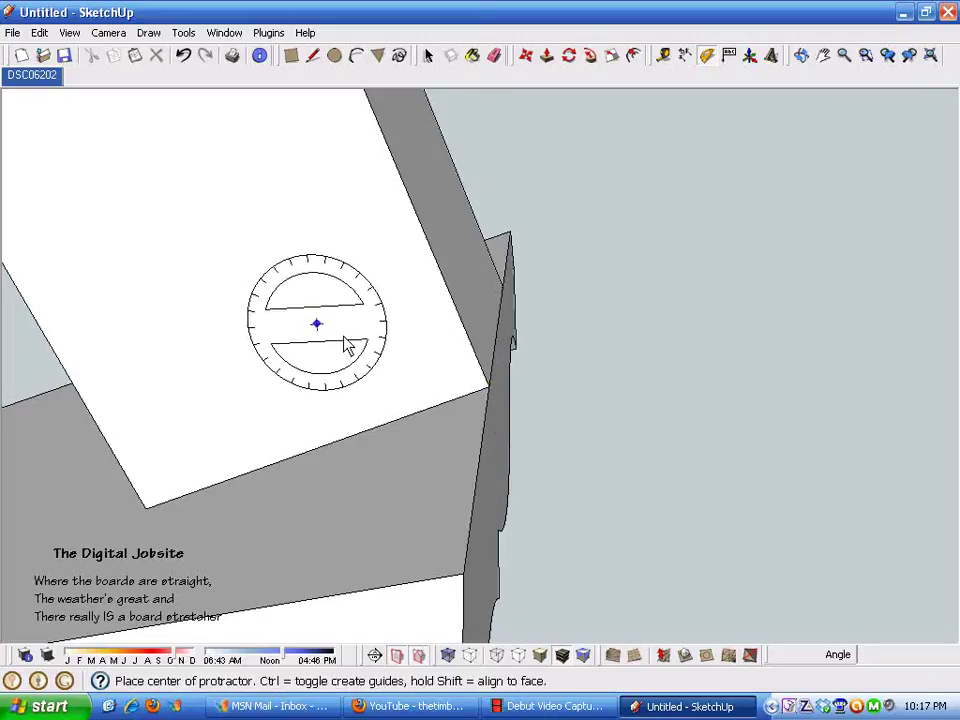
pyautogui.click(487, 388)
pyautogui.click(411, 201)
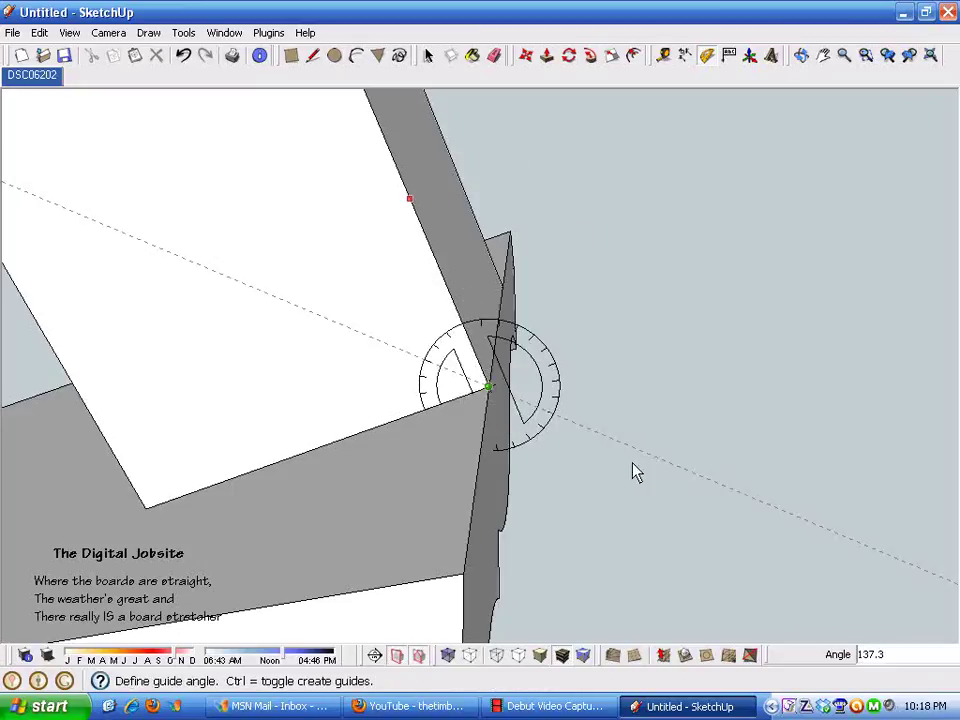
pyautogui.click(531, 456)
# - Add a 17.8° guide from the corner endpoint through the molding profile's end
pyautogui.moveTo(546, 471); pyautogui.dragTo(514, 467, button='middle')
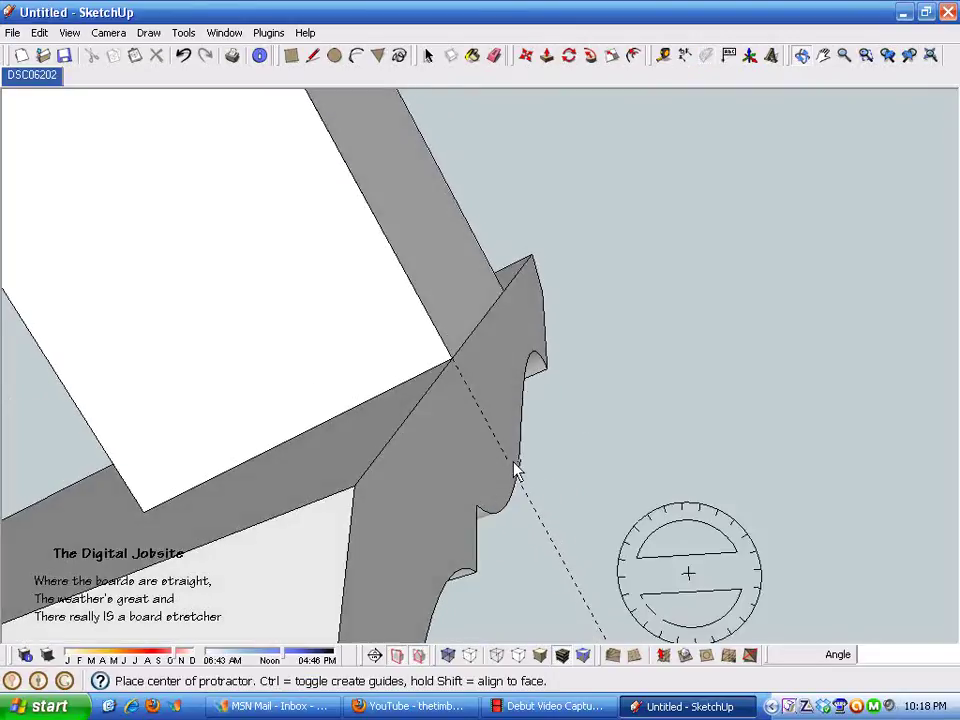
pyautogui.click(452, 359)
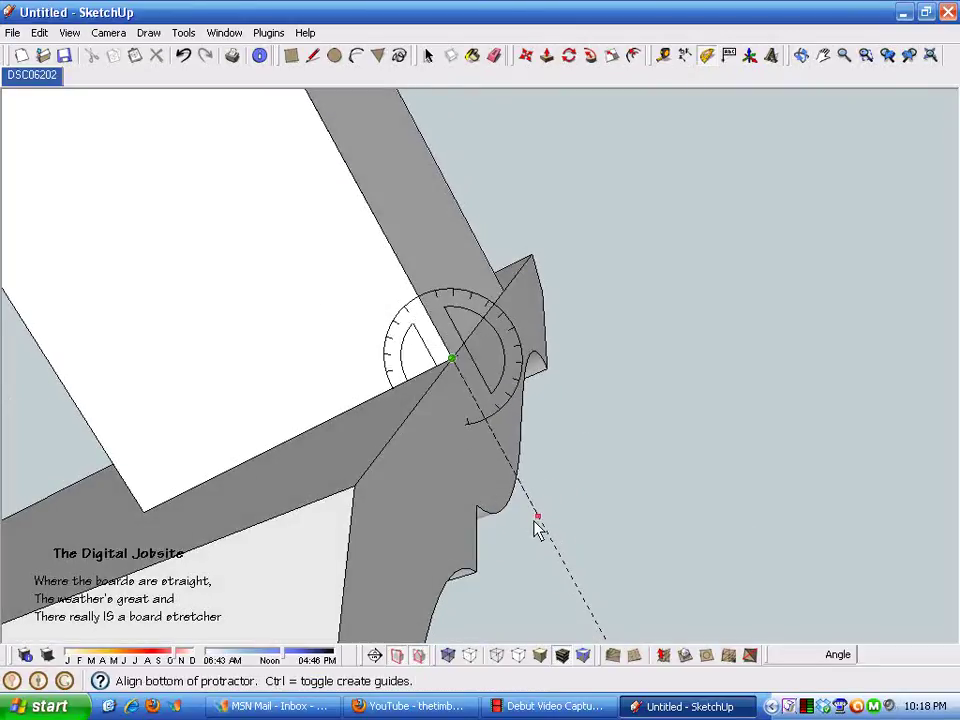
pyautogui.click(536, 521)
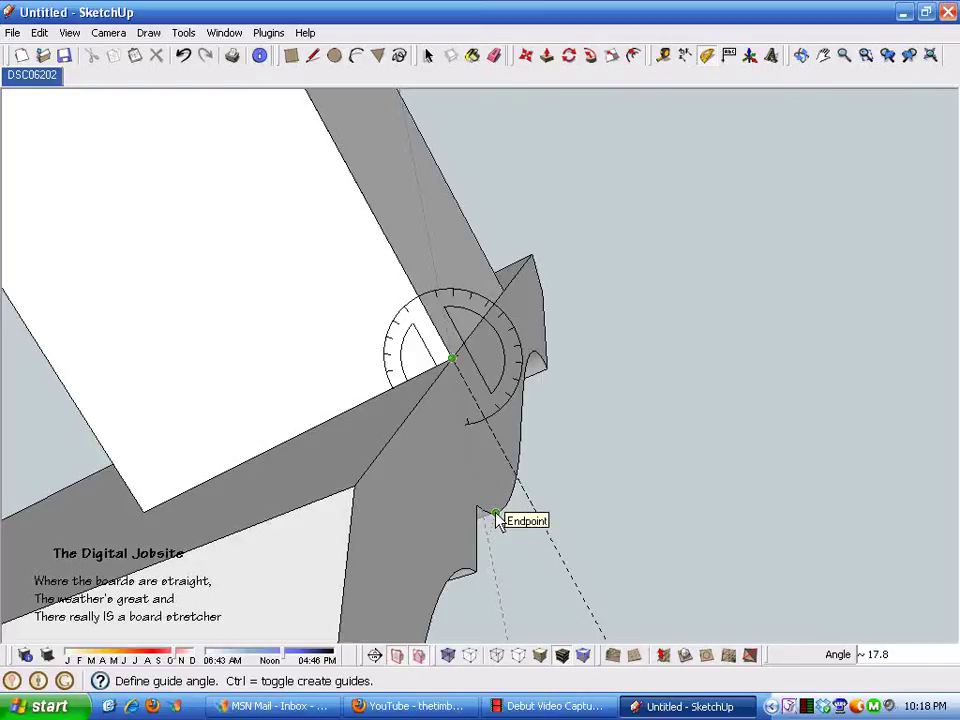
pyautogui.click(497, 518)
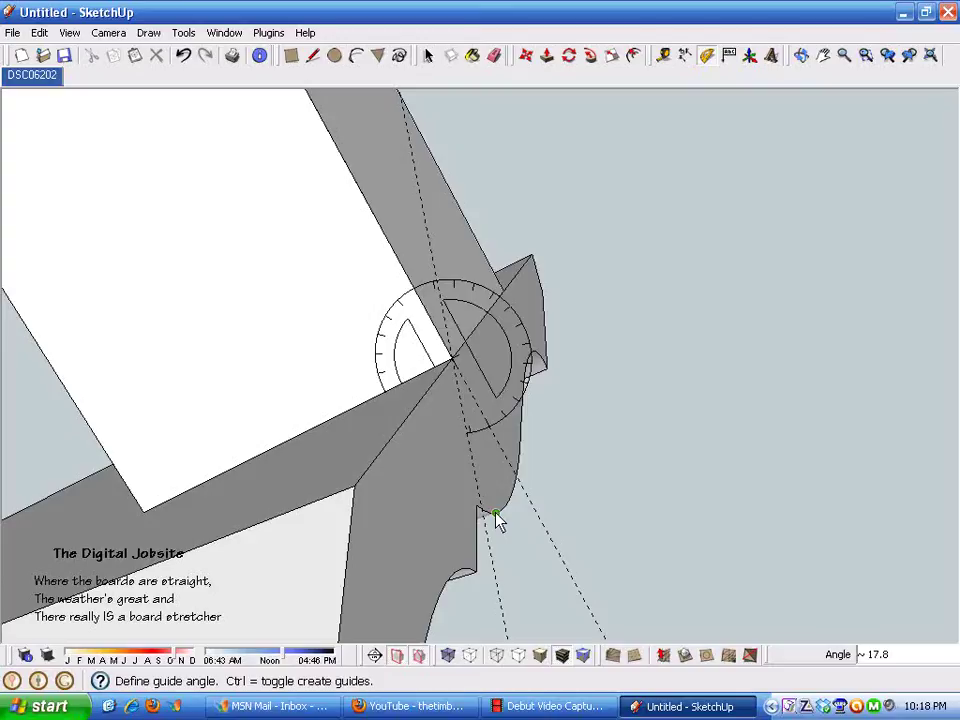
# - Orbit around the block and its dashed guides, then leave the Protractor tool
pyautogui.click(497, 518)
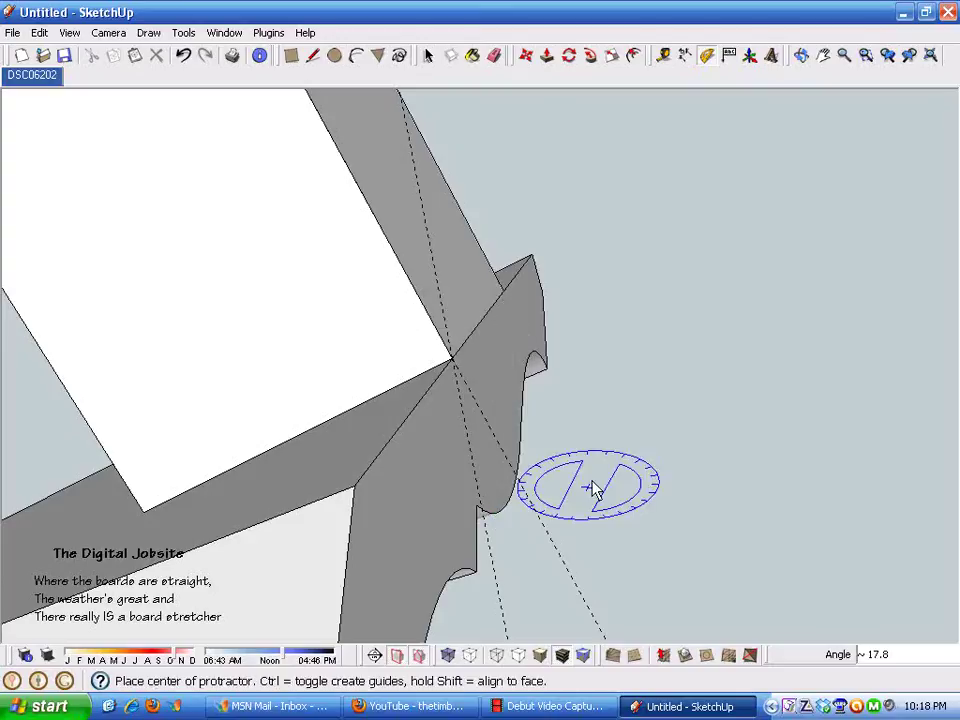
pyautogui.moveTo(493, 407)
pyautogui.mouseDown(button='middle')
pyautogui.moveTo(365, 503)
pyautogui.moveTo(701, 553)
pyautogui.mouseUp(button='middle')
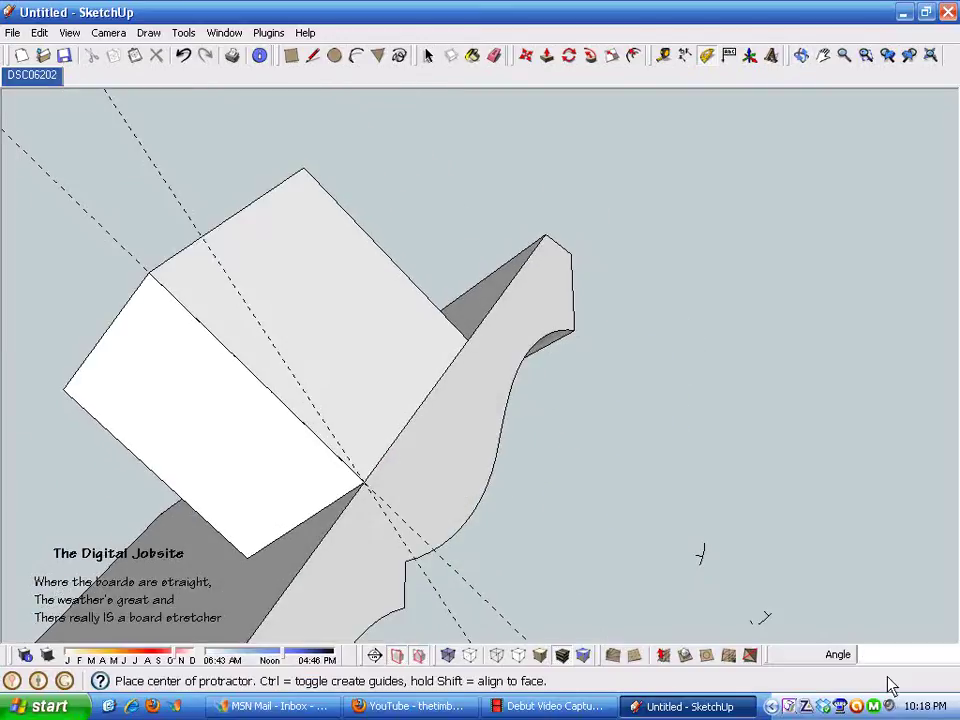
pyautogui.moveTo(778, 315)
pyautogui.mouseDown(button='middle')
pyautogui.moveTo(431, 521)
pyautogui.moveTo(948, 640)
pyautogui.mouseUp(button='middle')
pyautogui.moveTo(429, 332)
pyautogui.mouseDown(button='middle')
pyautogui.moveTo(606, 429)
pyautogui.moveTo(504, 542)
pyautogui.moveTo(276, 556)
pyautogui.moveTo(392, 510)
pyautogui.moveTo(437, 604)
pyautogui.moveTo(681, 452)
pyautogui.moveTo(490, 316)
pyautogui.moveTo(686, 339)
pyautogui.moveTo(504, 476)
pyautogui.moveTo(338, 487)
pyautogui.moveTo(579, 392)
pyautogui.moveTo(302, 437)
pyautogui.moveTo(431, 506)
pyautogui.moveTo(562, 266)
pyautogui.mouseUp(button='middle')
pyautogui.press('space')
# - Orbit to the multi-angled wall run and box-select the second section's angled face
pyautogui.moveTo(568, 193); pyautogui.dragTo(575, 480, button='middle')
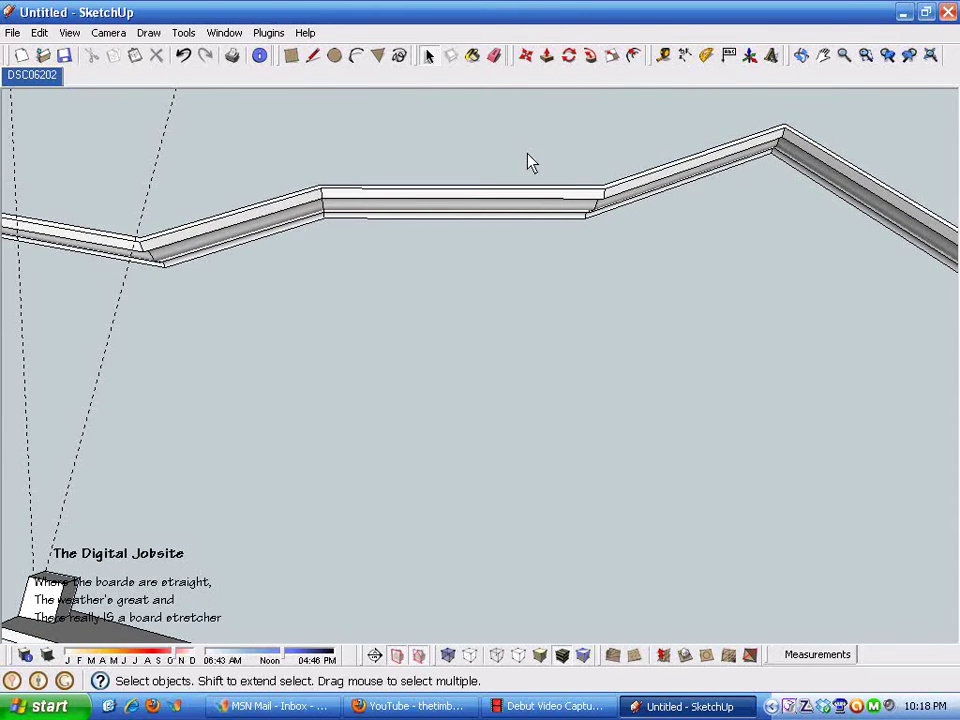
pyautogui.moveTo(672, 240)
pyautogui.mouseDown(button='middle')
pyautogui.moveTo(639, 321)
pyautogui.moveTo(696, 296)
pyautogui.moveTo(465, 265)
pyautogui.moveTo(521, 287)
pyautogui.moveTo(220, 338)
pyautogui.mouseUp(button='middle')
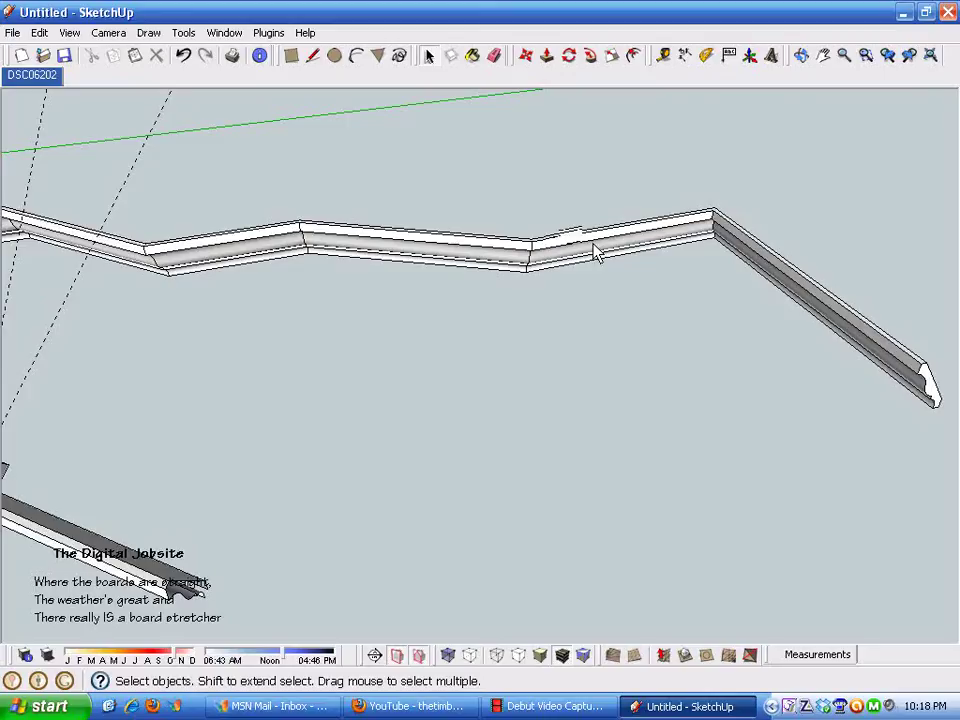
pyautogui.scroll(-3, 440, 330)
pyautogui.moveTo(190, 486)
pyautogui.mouseDown(button='middle')
pyautogui.moveTo(489, 399)
pyautogui.moveTo(388, 456)
pyautogui.moveTo(525, 305)
pyautogui.mouseUp(button='middle')
pyautogui.moveTo(590, 345)
pyautogui.mouseDown(button='middle')
pyautogui.moveTo(182, 354)
pyautogui.moveTo(604, 435)
pyautogui.moveTo(461, 322)
pyautogui.mouseUp(button='middle')
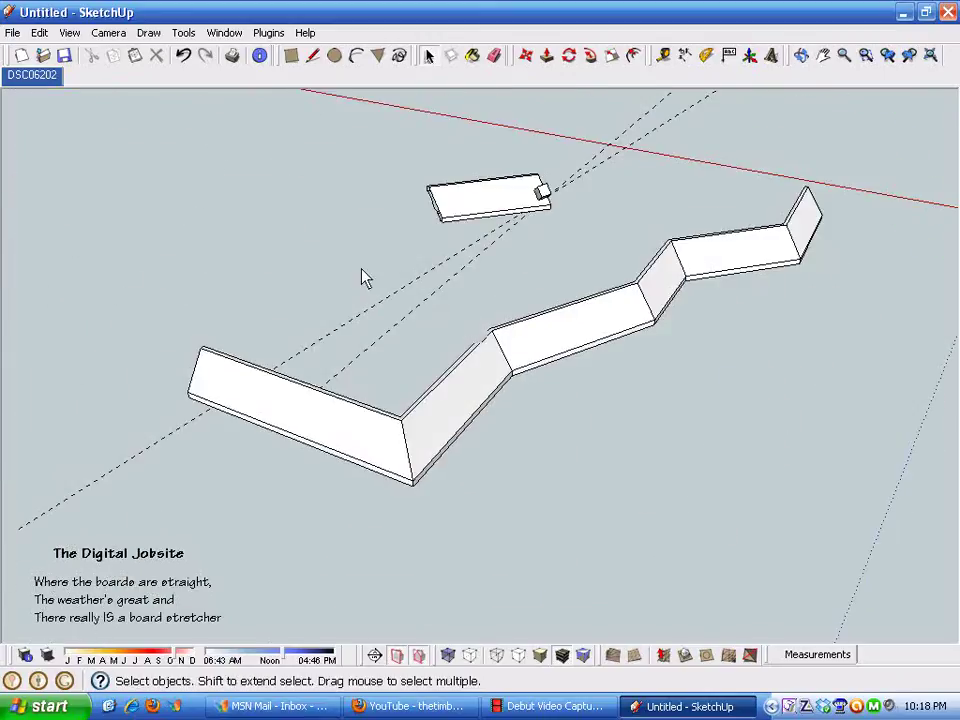
pyautogui.moveTo(343, 266)
pyautogui.mouseDown()
pyautogui.moveTo(441, 514)
pyautogui.moveTo(574, 579)
pyautogui.mouseUp()
pyautogui.moveTo(411, 493)
pyautogui.mouseDown(button='middle')
pyautogui.moveTo(772, 547)
pyautogui.moveTo(450, 480)
pyautogui.moveTo(272, 424)
pyautogui.moveTo(776, 519)
pyautogui.moveTo(631, 488)
pyautogui.moveTo(876, 394)
pyautogui.moveTo(300, 470)
pyautogui.moveTo(310, 440)
pyautogui.mouseUp(button='middle')
# - Copy the selected wall face and place the copy off to the side
pyautogui.click(527, 57)
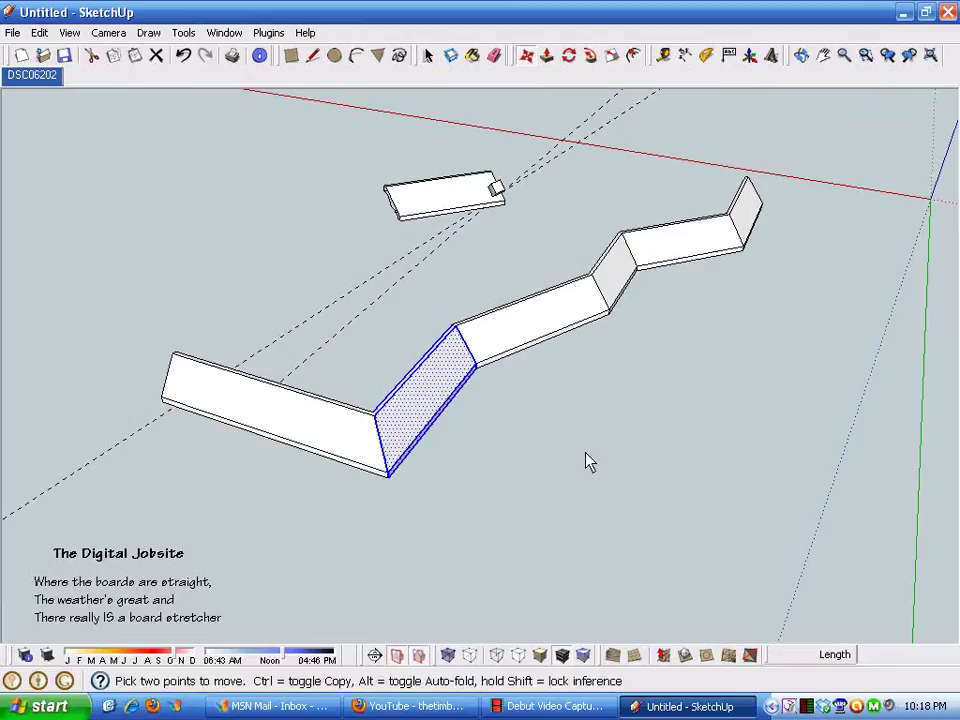
pyautogui.press('ctrl')
pyautogui.click(430, 422)
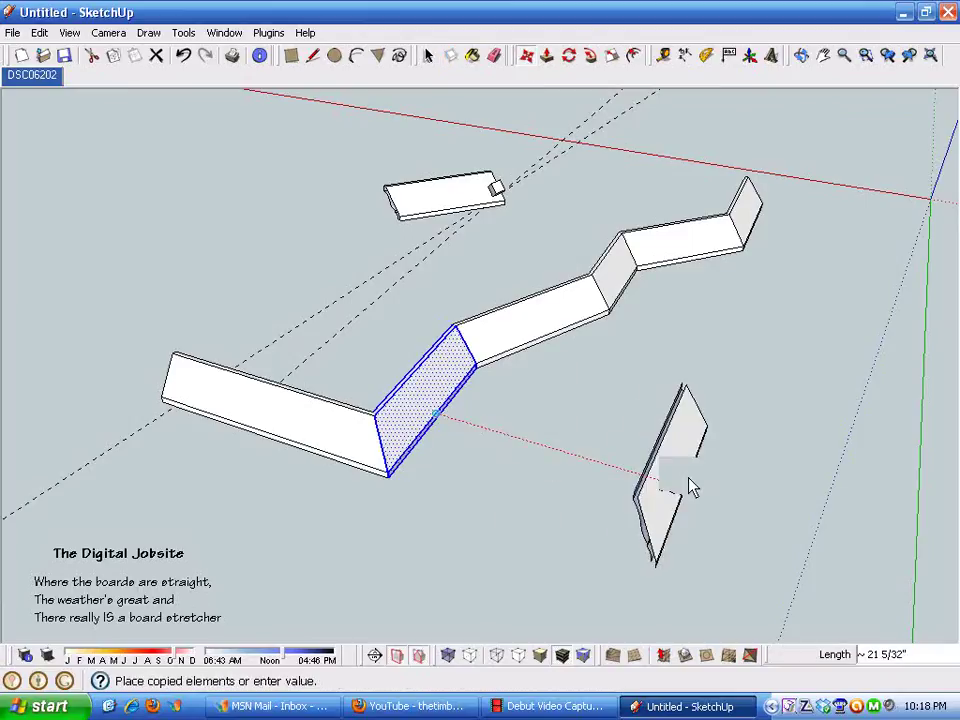
pyautogui.click(765, 508)
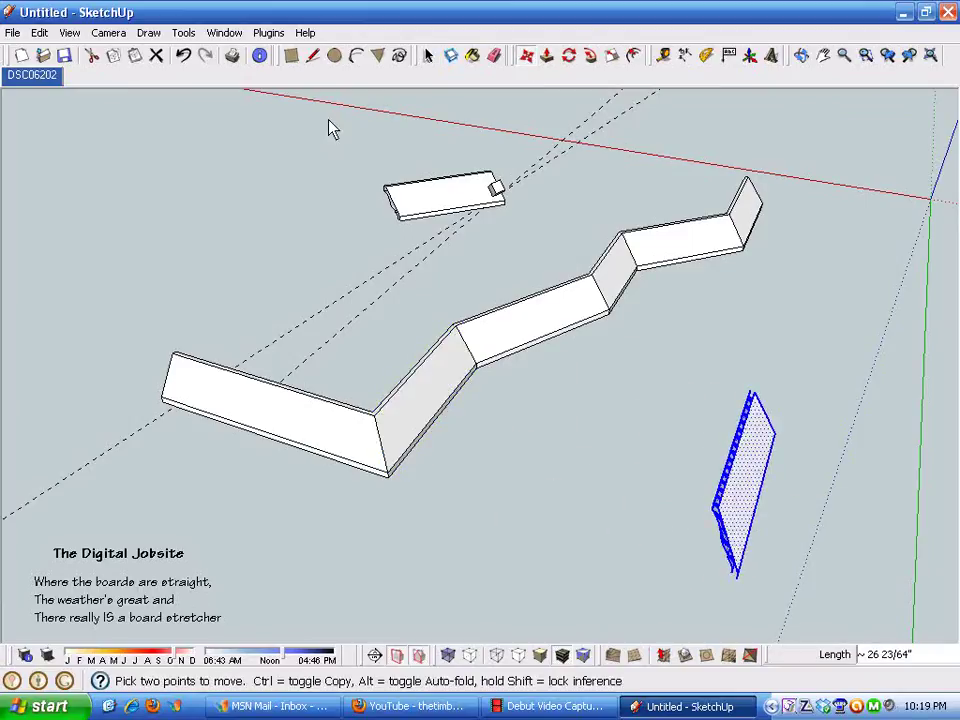
# - Draw a short edge at the corner of the copied face
pyautogui.click(313, 57)
pyautogui.moveTo(806, 437); pyautogui.dragTo(453, 305, button='middle')
pyautogui.scroll(4, 436, 472)
pyautogui.click(415, 230)
pyautogui.moveTo(443, 208); pyautogui.dragTo(583, 214, button='middle')
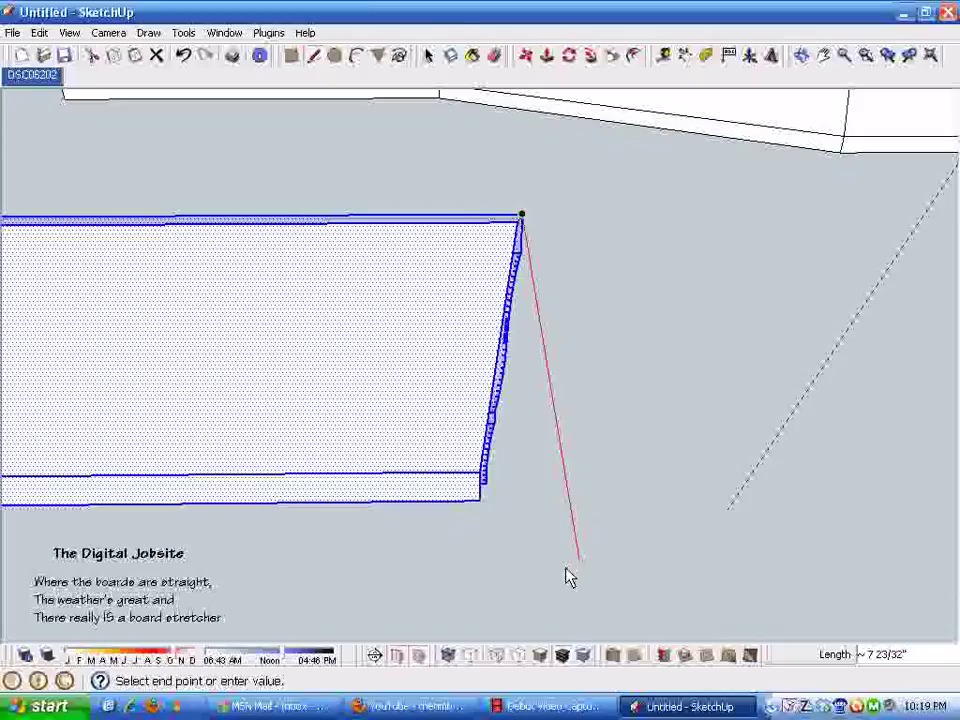
pyautogui.press('Escape')
pyautogui.moveTo(514, 568); pyautogui.dragTo(476, 510, button='middle')
pyautogui.click(428, 435)
pyautogui.click(450, 407)
# - Draw edges between the board's end corners to close off its end face
pyautogui.moveTo(450, 407); pyautogui.dragTo(831, 422, button='middle')
pyautogui.scroll(2, 707, 428)
pyautogui.moveTo(707, 428); pyautogui.dragTo(695, 370, button='middle')
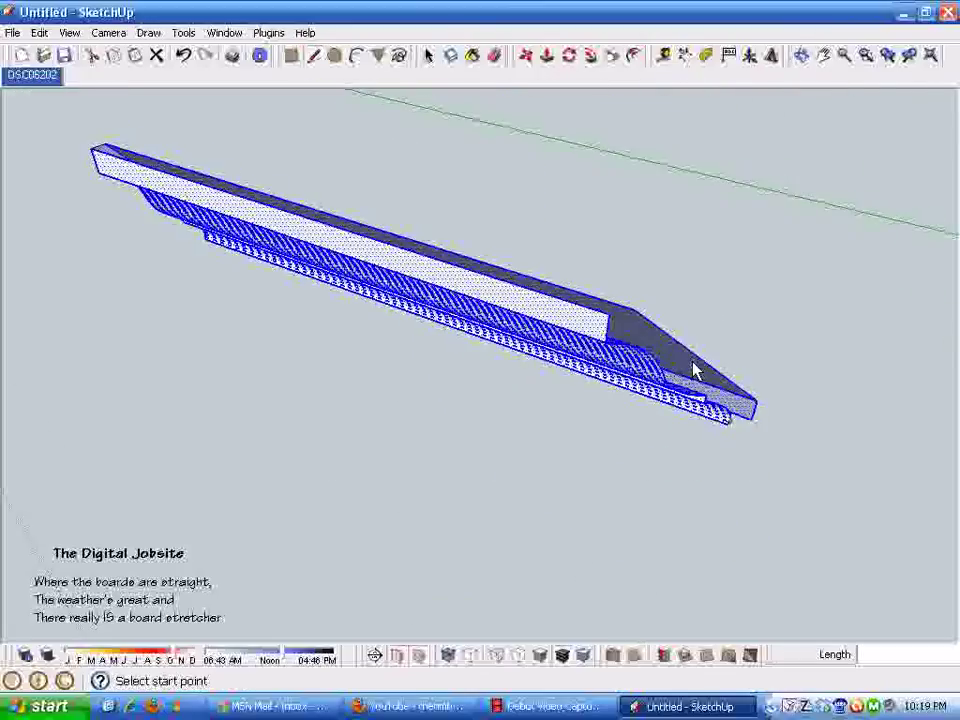
pyautogui.click(609, 316)
pyautogui.click(637, 312)
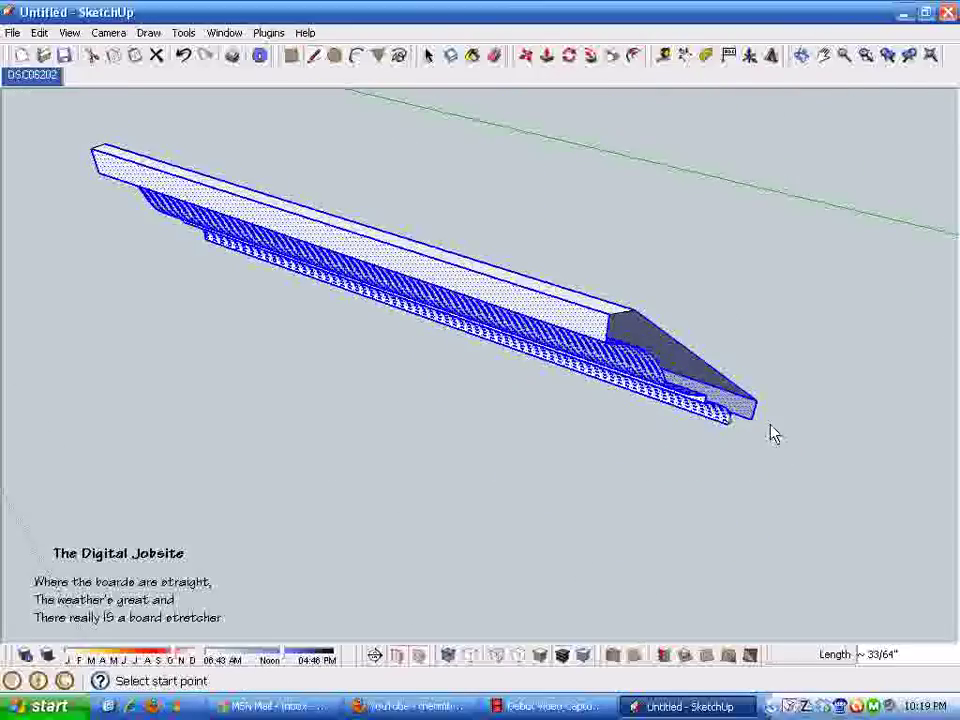
pyautogui.scroll(5, 782, 430)
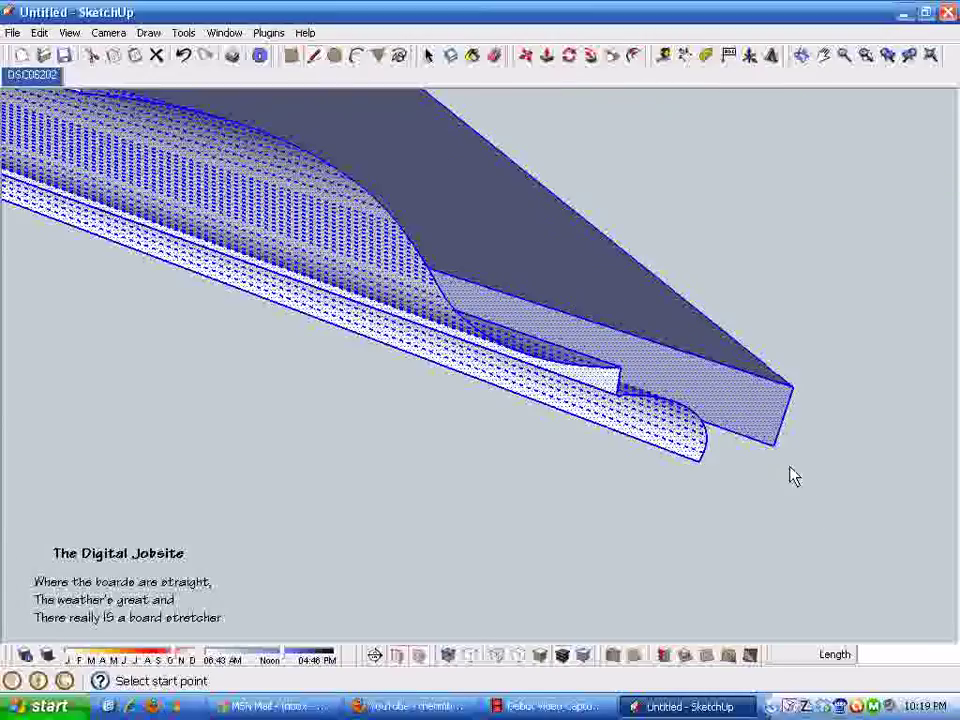
pyautogui.click(776, 445)
pyautogui.click(703, 460)
pyautogui.press('space')
pyautogui.moveTo(707, 476)
pyautogui.mouseDown(button='middle')
pyautogui.moveTo(632, 386)
pyautogui.moveTo(484, 276)
pyautogui.moveTo(619, 364)
pyautogui.moveTo(760, 424)
pyautogui.mouseUp(button='middle')
pyautogui.click(752, 156)
pyautogui.moveTo(752, 156); pyautogui.dragTo(553, 200, button='middle')
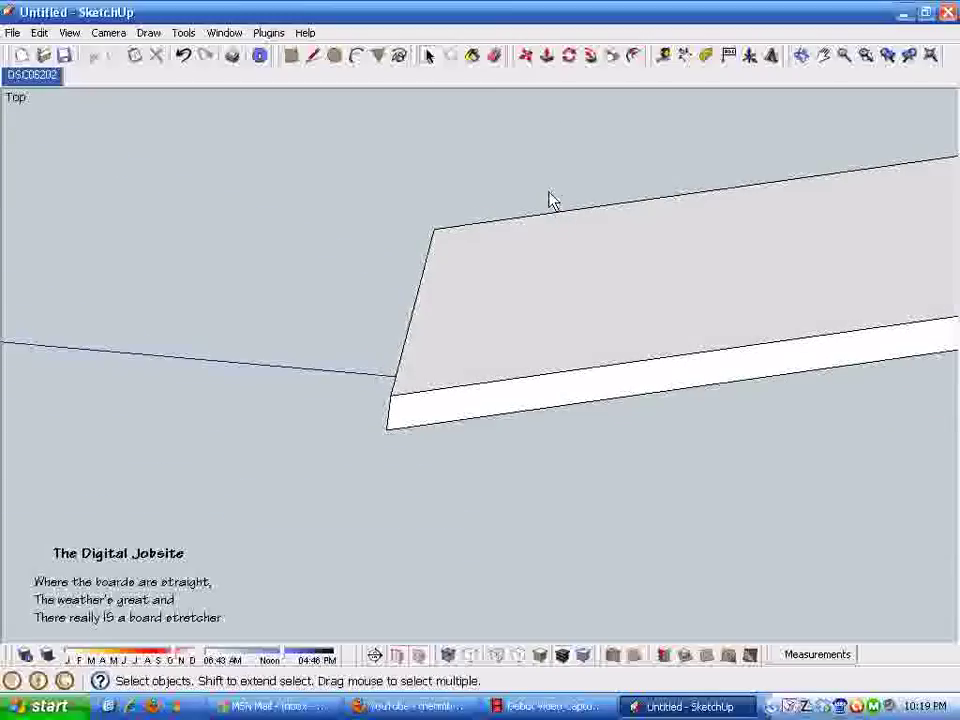
# - Place two crossing protractor guides at the board's cut-end corner, the second at about 9.2°
pyautogui.click(709, 62)
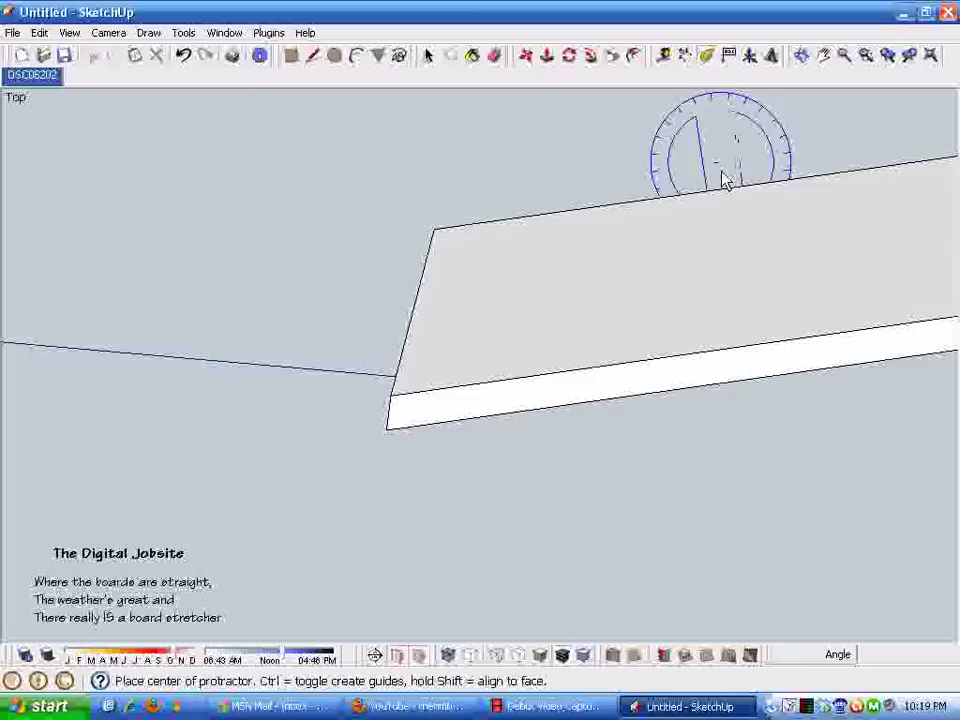
pyautogui.click(434, 231)
pyautogui.click(594, 212)
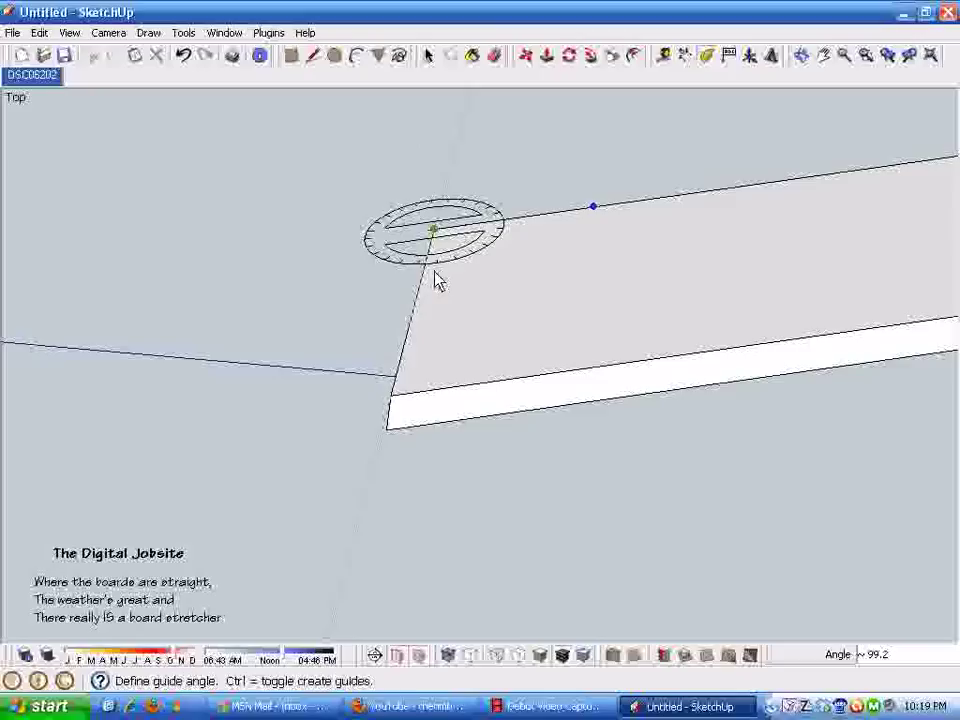
pyautogui.click(442, 258)
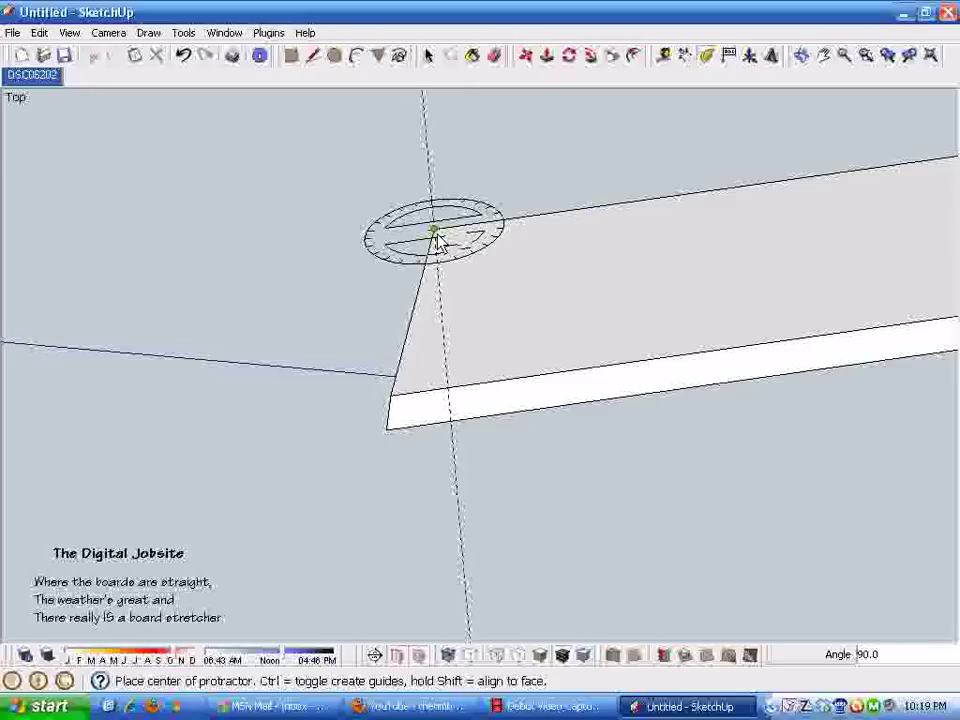
pyautogui.click(435, 236)
pyautogui.click(447, 376)
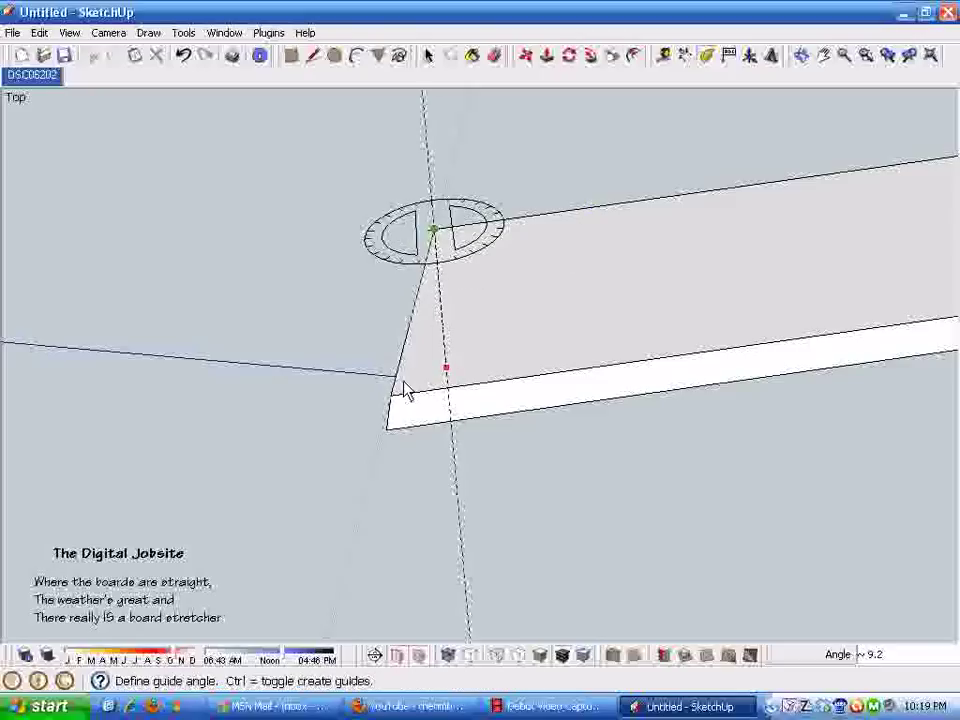
pyautogui.click(395, 386)
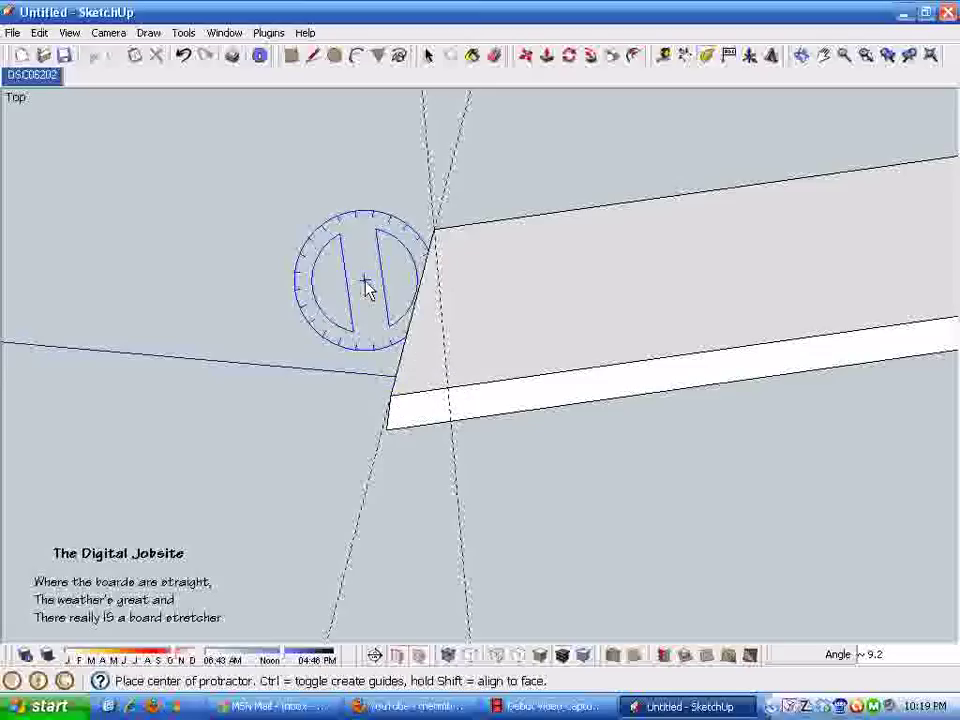
pyautogui.press('space')
pyautogui.moveTo(300, 214); pyautogui.dragTo(418, 203, button='middle')
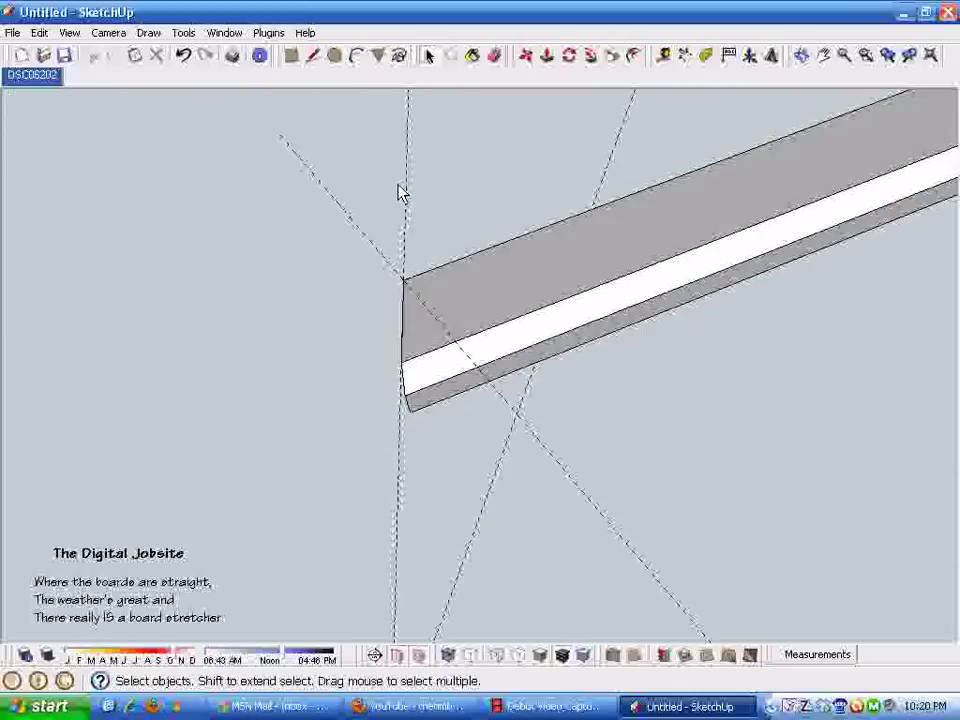
# - Erase the crossing guides and draw a small rectangle at the board end
pyautogui.click(494, 56)
pyautogui.moveTo(407, 208); pyautogui.dragTo(398, 224)
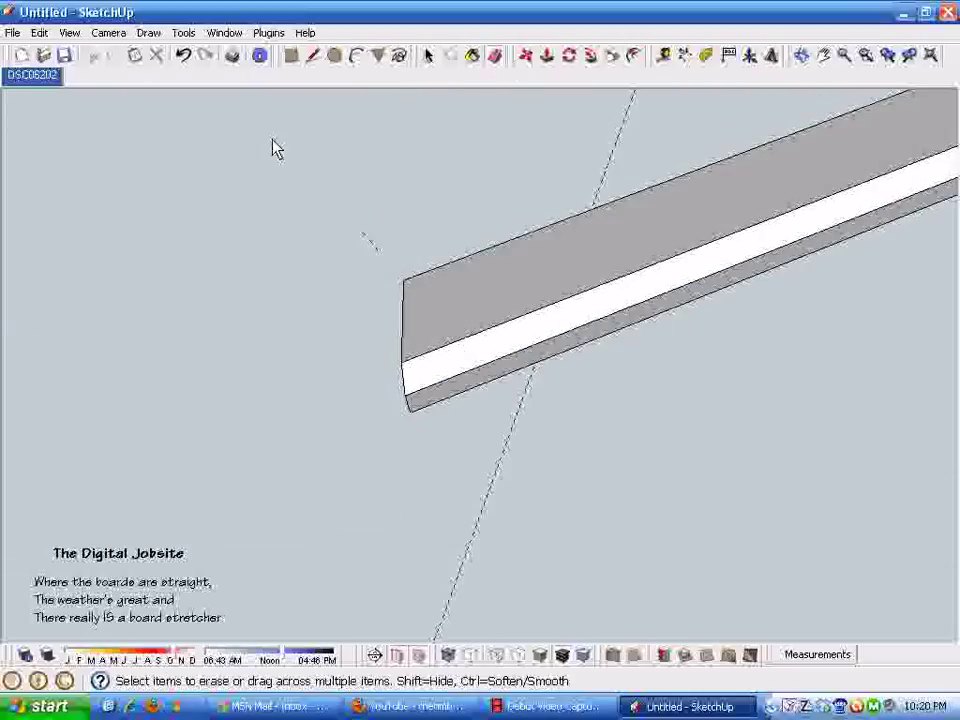
pyautogui.click(292, 56)
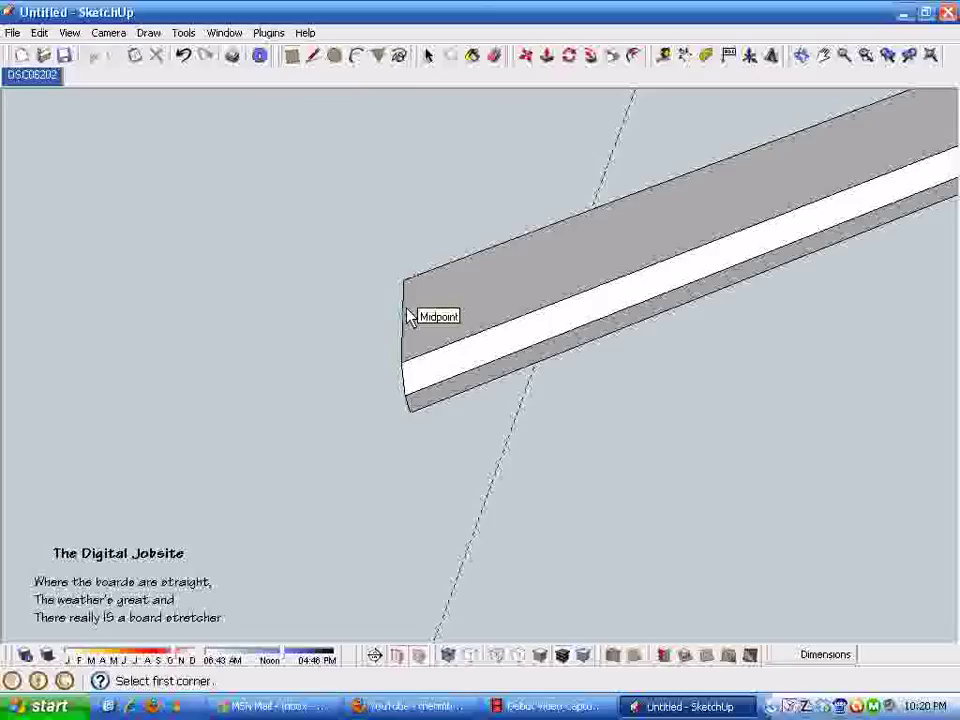
pyautogui.click(403, 330)
pyautogui.click(446, 300)
pyautogui.moveTo(452, 295); pyautogui.dragTo(478, 92, button='middle')
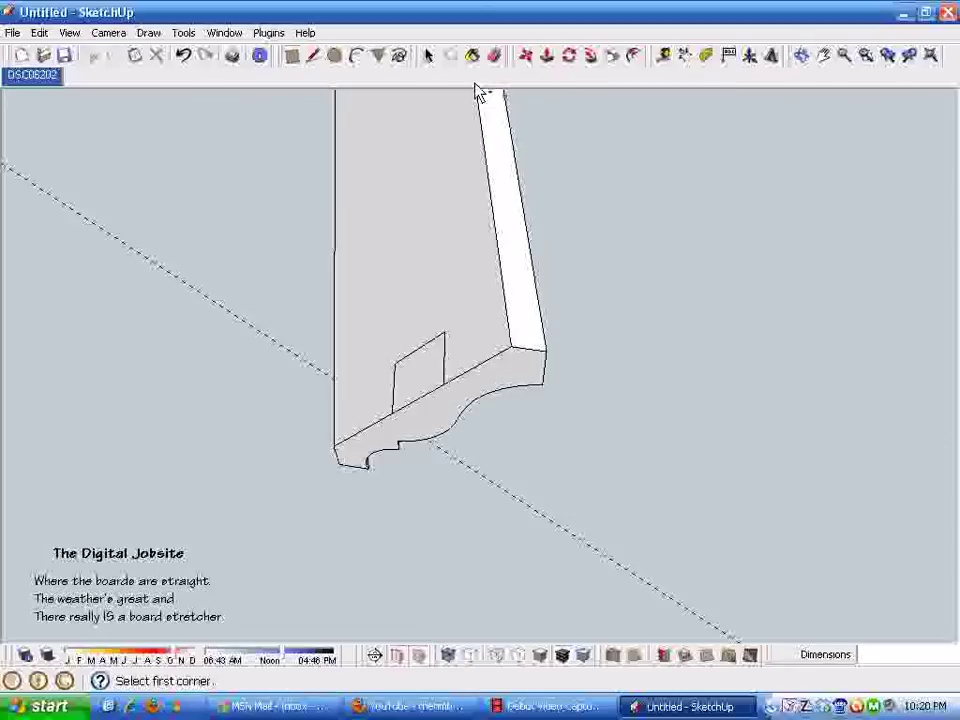
# - Push/Pull the rectangle out 1 3/16" into a block
pyautogui.click(547, 55)
pyautogui.moveTo(433, 379); pyautogui.dragTo(350, 325)
pyautogui.press('space')
pyautogui.moveTo(450, 390); pyautogui.dragTo(452, 470, button='middle')
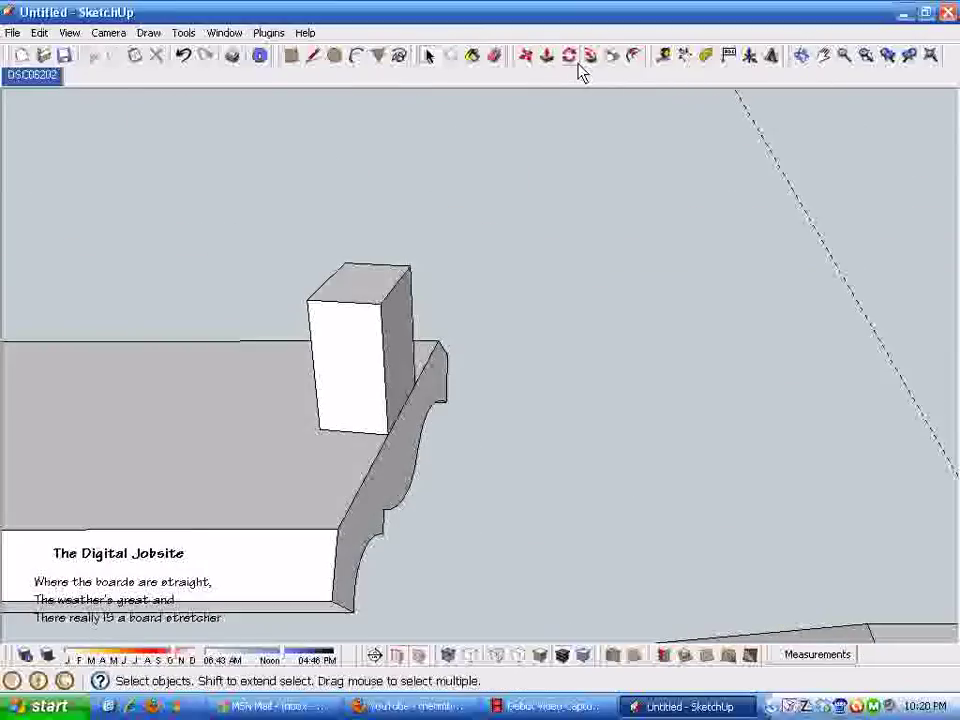
# - With the Protractor, set a guide from the block's corner along its vertical edge
pyautogui.click(705, 55)
pyautogui.scroll(5, 396, 514)
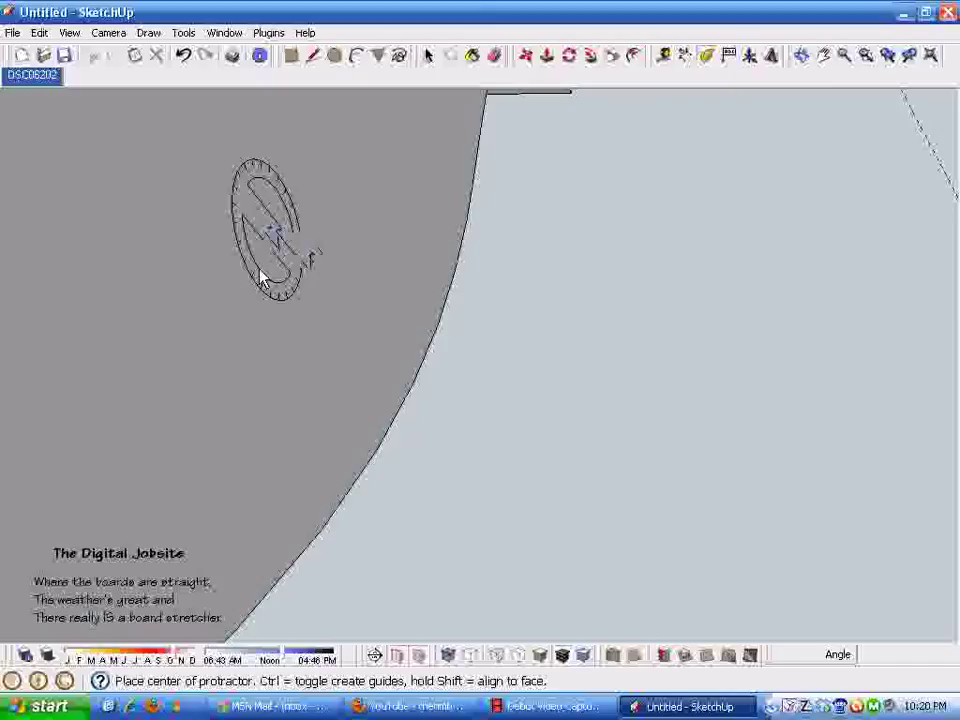
pyautogui.scroll(-4, 306, 253)
pyautogui.scroll(3, 411, 396)
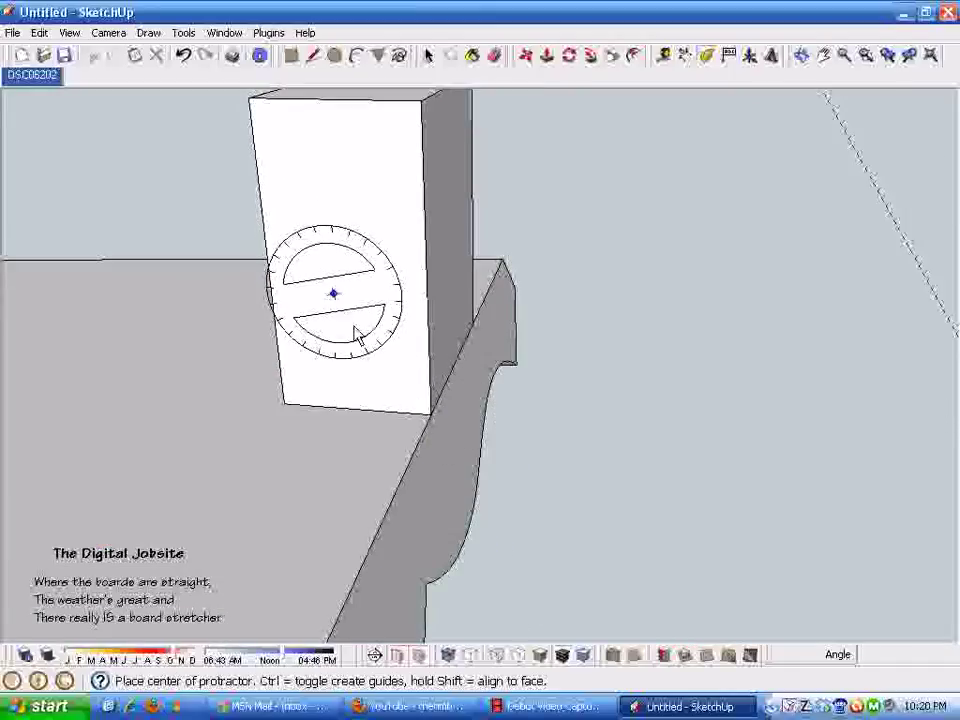
pyautogui.click(431, 416)
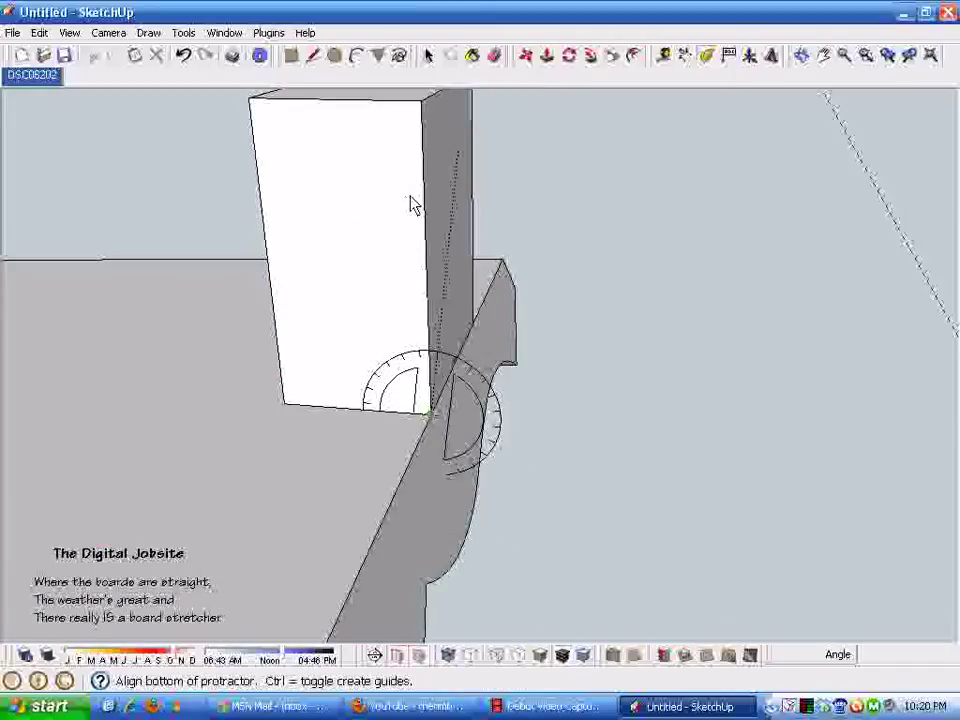
pyautogui.click(420, 158)
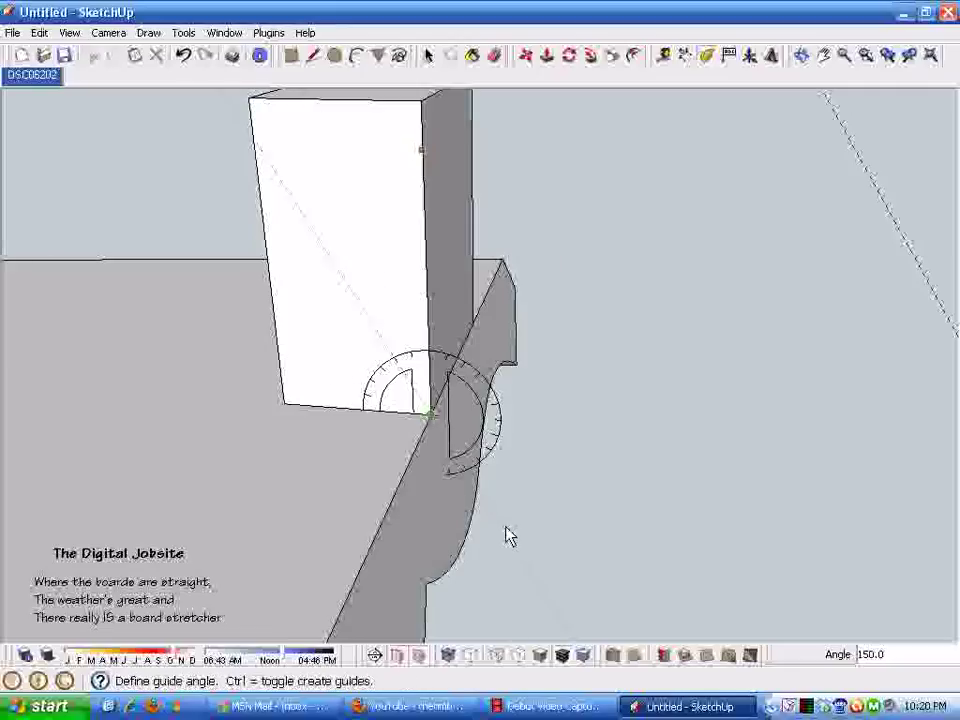
pyautogui.click(428, 236)
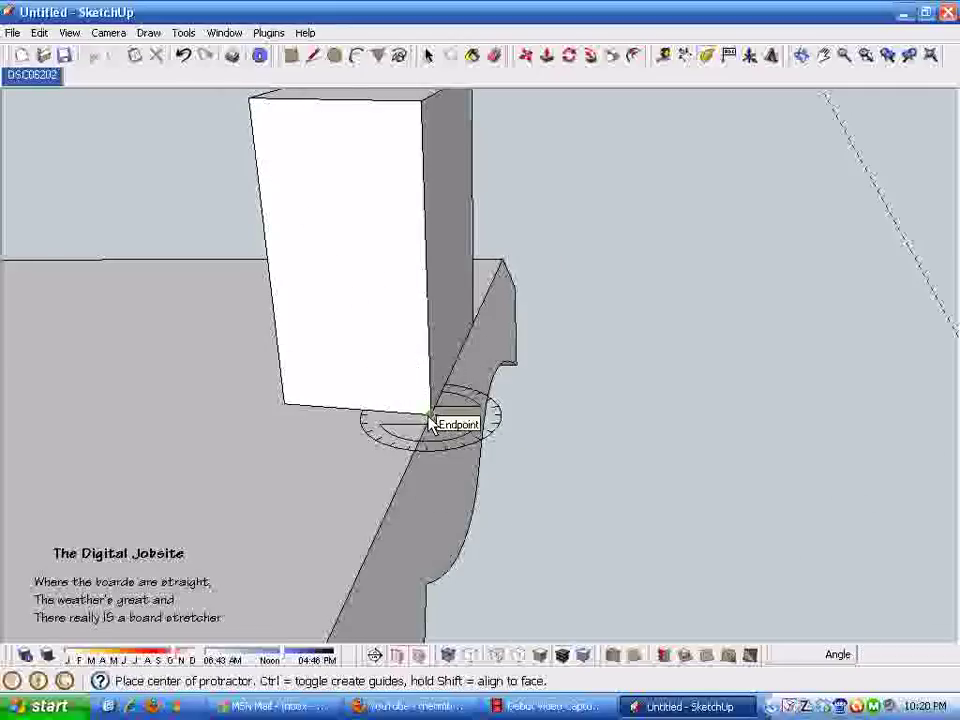
# - Add a 180° guide from the block's corner, aligned along its edge
pyautogui.moveTo(432, 422); pyautogui.dragTo(486, 461, button='middle')
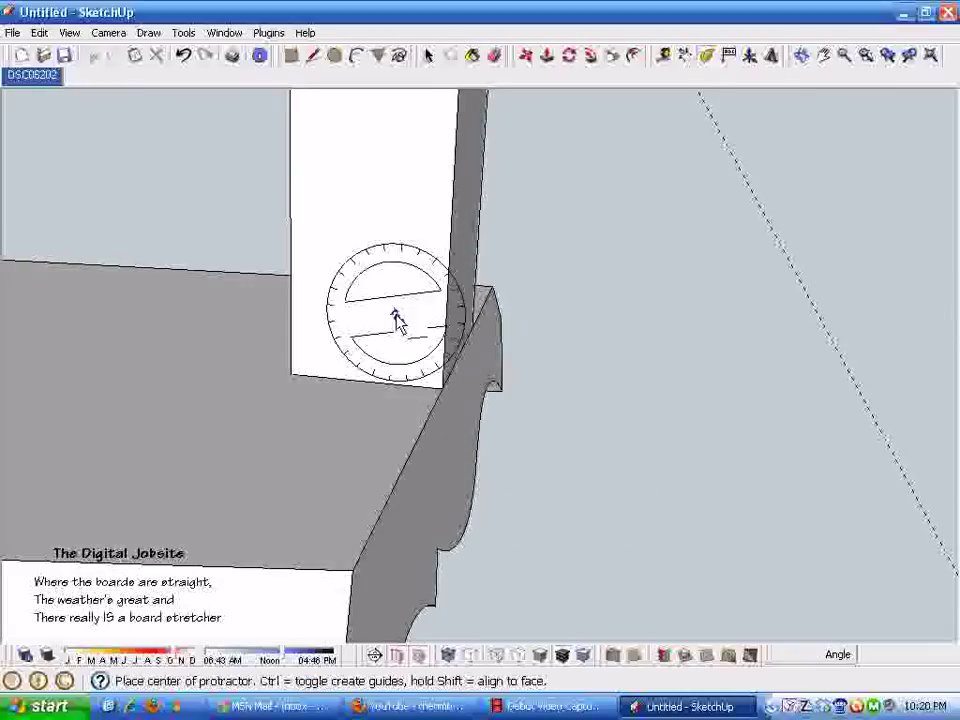
pyautogui.click(441, 389)
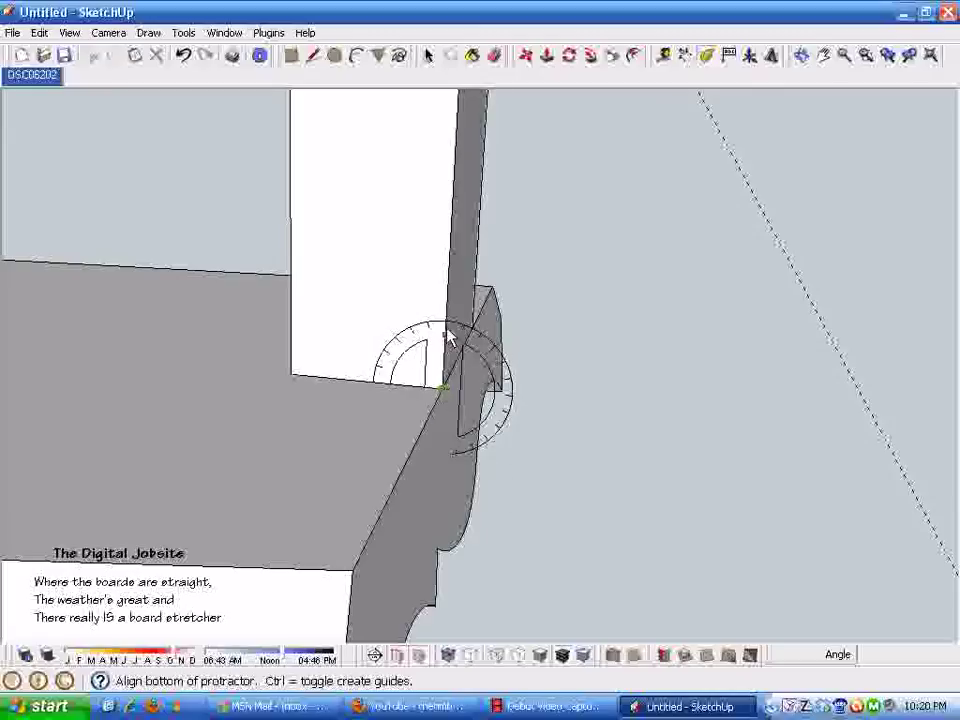
pyautogui.click(447, 291)
pyautogui.moveTo(448, 285); pyautogui.dragTo(420, 390, button='middle')
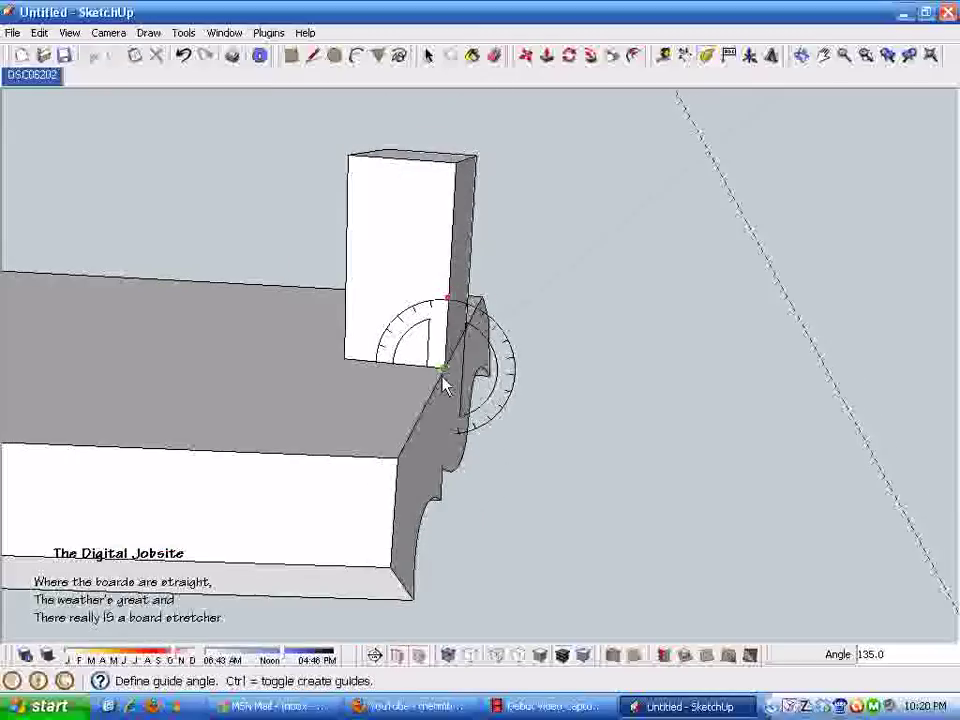
pyautogui.click(441, 555)
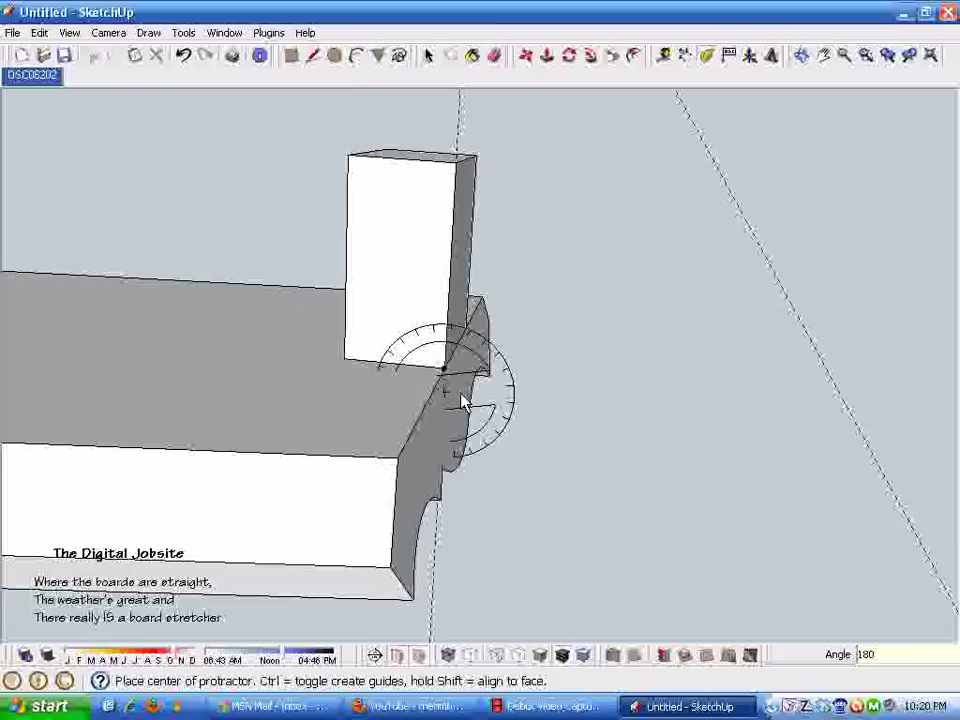
# - Add an 11.9° guide from the board corner to the profile endpoint, then zoom out
pyautogui.click(444, 370)
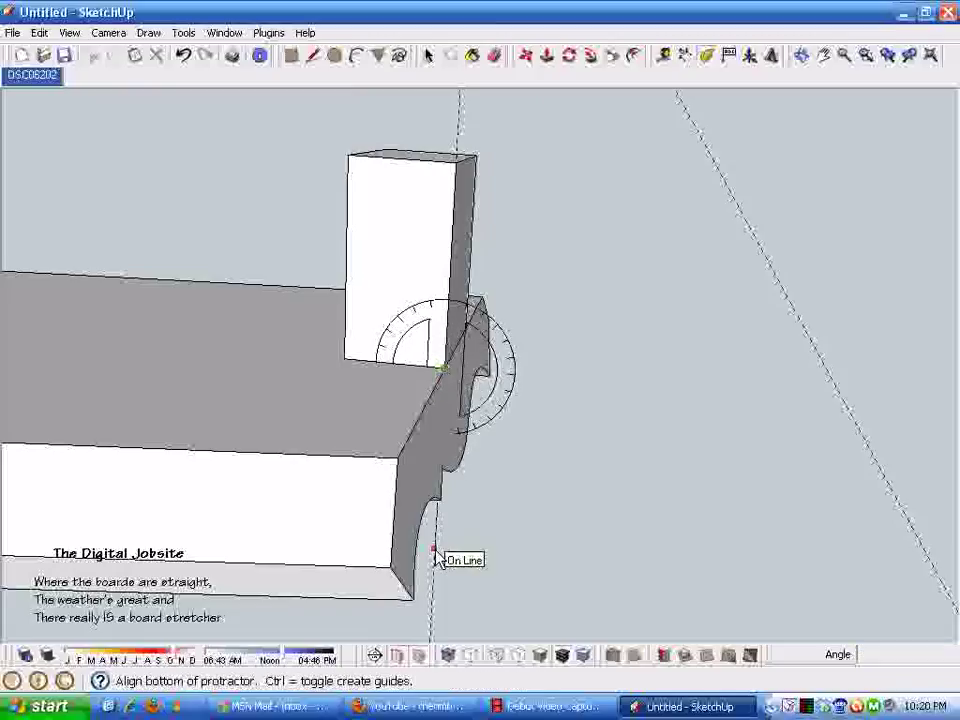
pyautogui.click(436, 556)
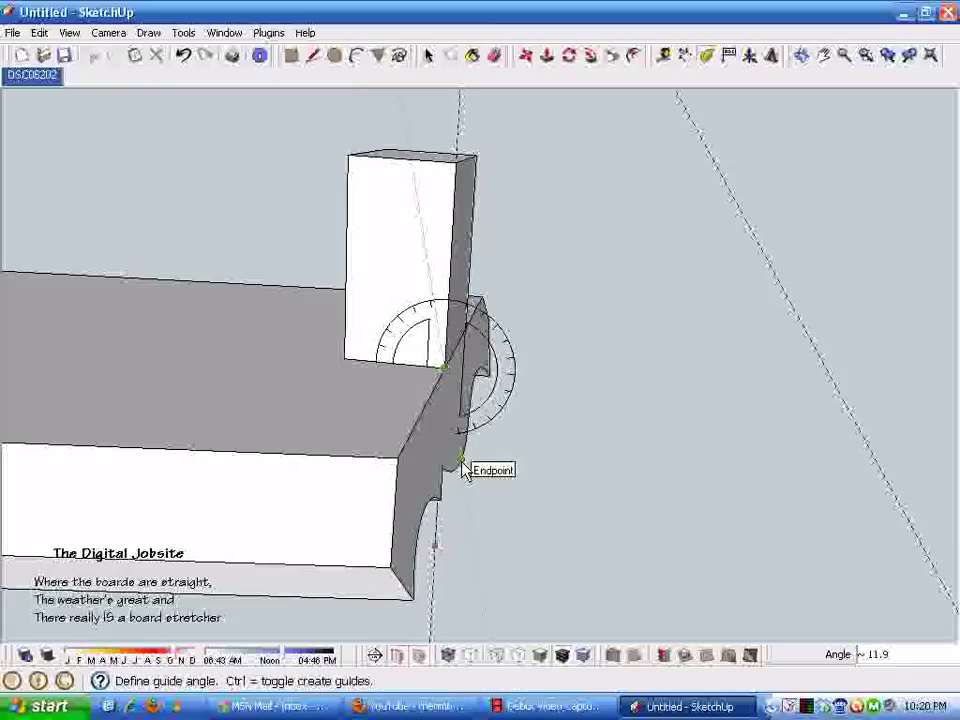
pyautogui.click(466, 470)
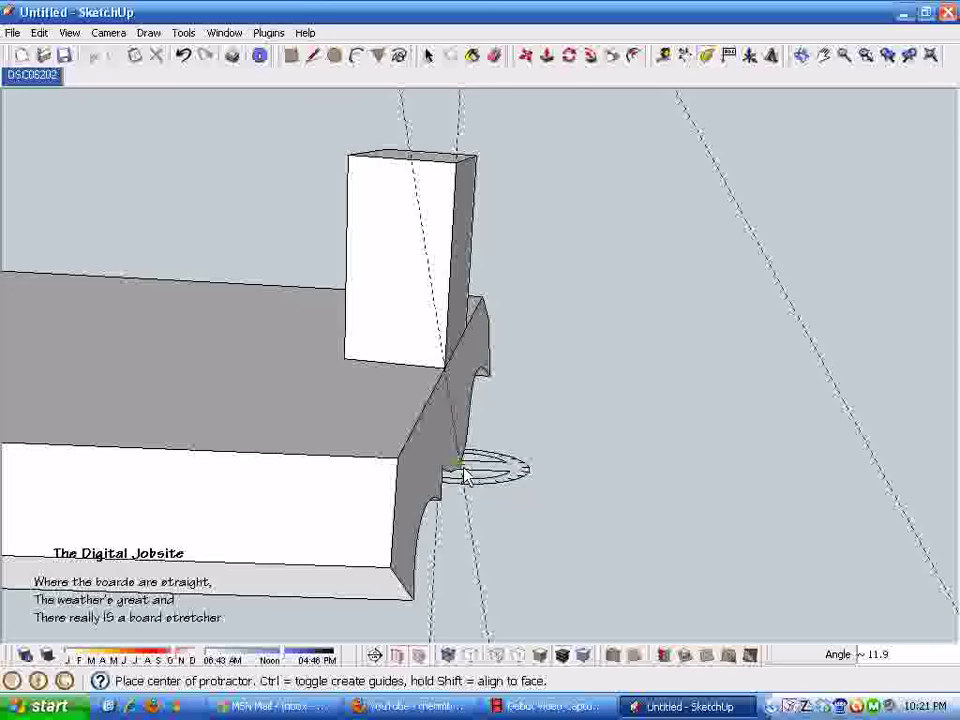
pyautogui.scroll(-5, 463, 475)
pyautogui.scroll(-3, 600, 349)
pyautogui.moveTo(188, 450)
pyautogui.keyDown('shift'); pyautogui.mouseDown(button='middle')
pyautogui.moveTo(446, 416)
pyautogui.moveTo(448, 244)
pyautogui.moveTo(432, 460)
pyautogui.moveTo(403, 459)
pyautogui.moveTo(474, 486)
pyautogui.moveTo(386, 171)
pyautogui.mouseUp(button='middle'); pyautogui.keyUp('shift')
pyautogui.hotkey('shift', 'p')
pyautogui.press('space')
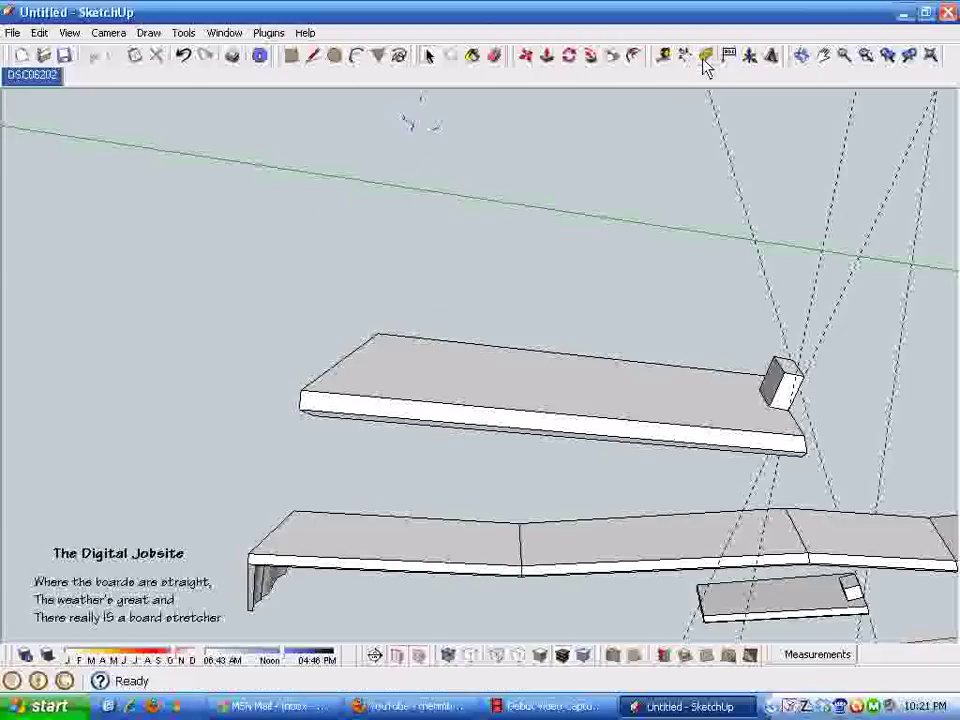
# - Create a 90° guide through the next board's end corner, aligned on its edge
pyautogui.moveTo(330, 450); pyautogui.dragTo(675, 525, button='middle')
pyautogui.scroll(3, 482, 436)
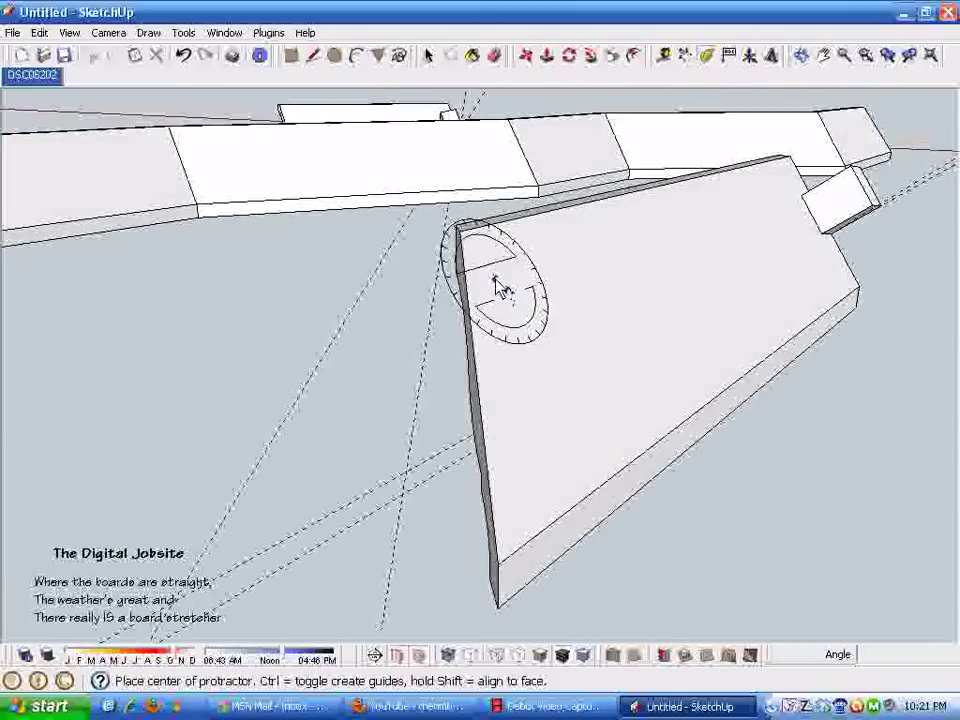
pyautogui.moveTo(493, 261); pyautogui.dragTo(420, 300, button='middle')
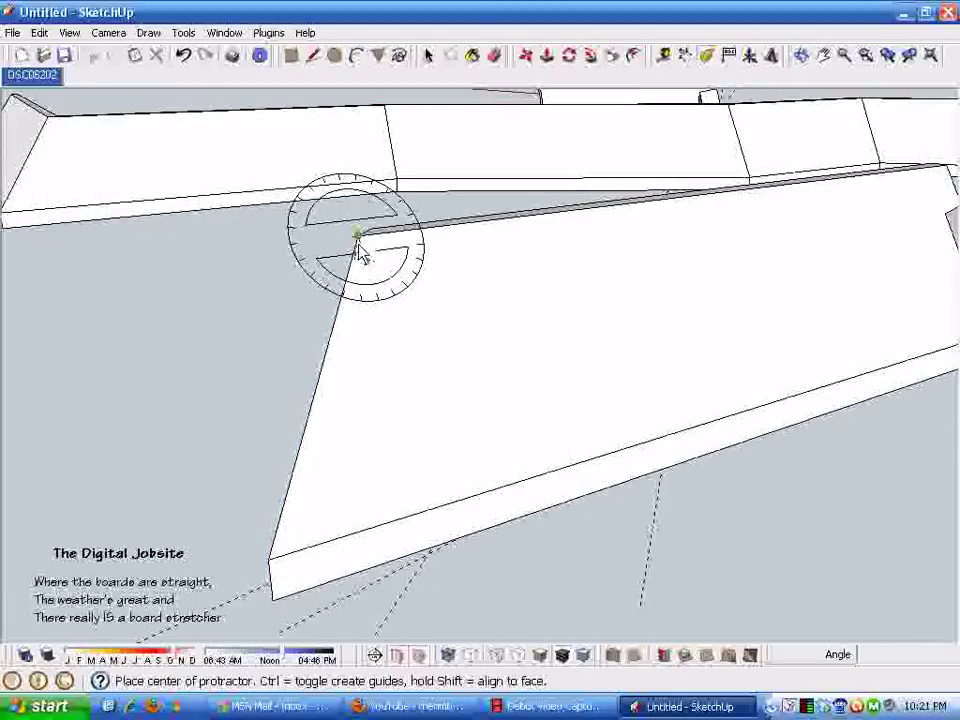
pyautogui.click(362, 240)
pyautogui.click(460, 238)
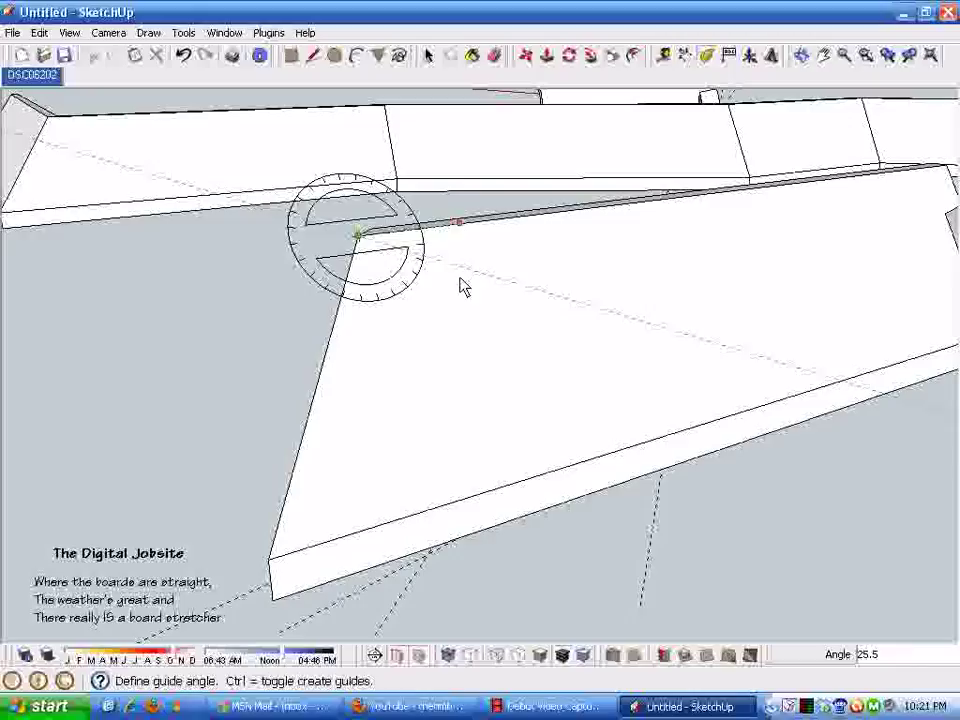
pyautogui.click(390, 318)
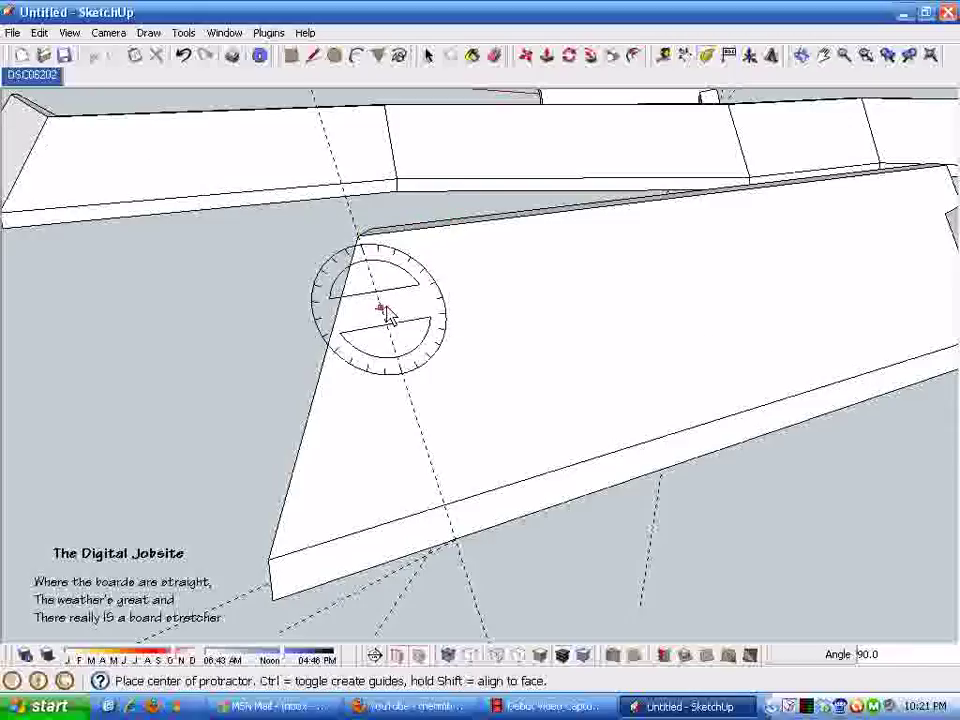
# - Add a guide at about 33.6° through the same corner
pyautogui.click(360, 238)
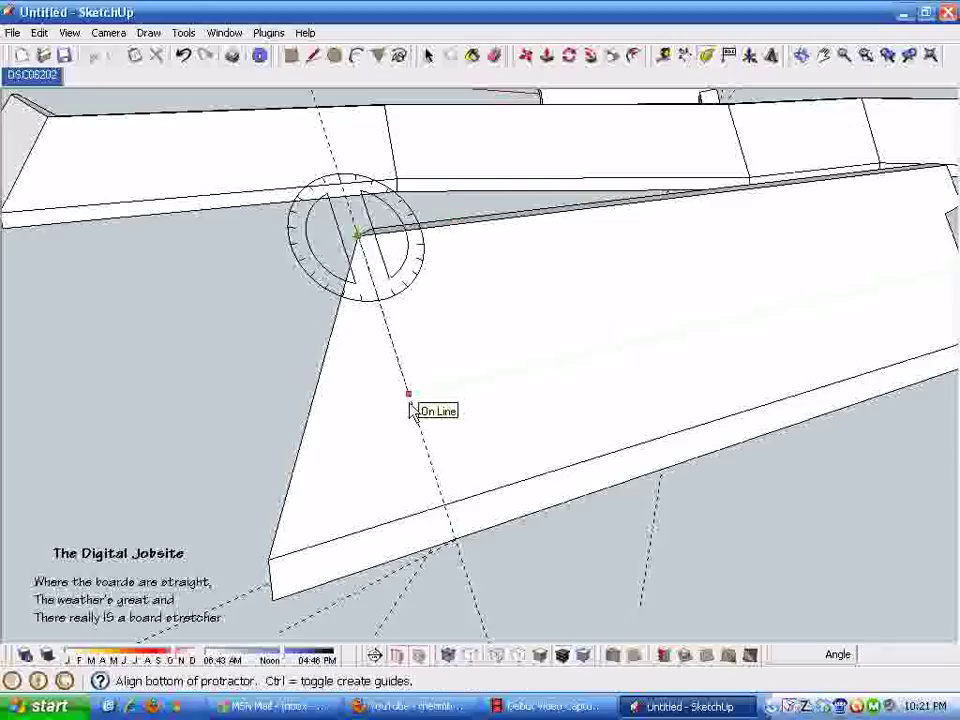
pyautogui.click(410, 405)
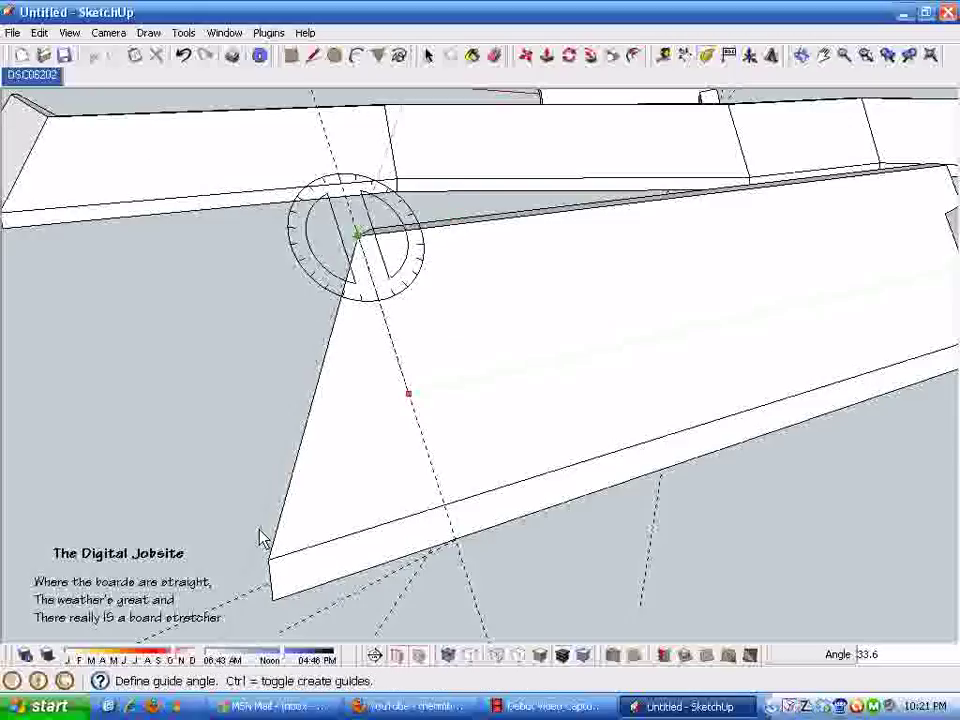
pyautogui.click(263, 563)
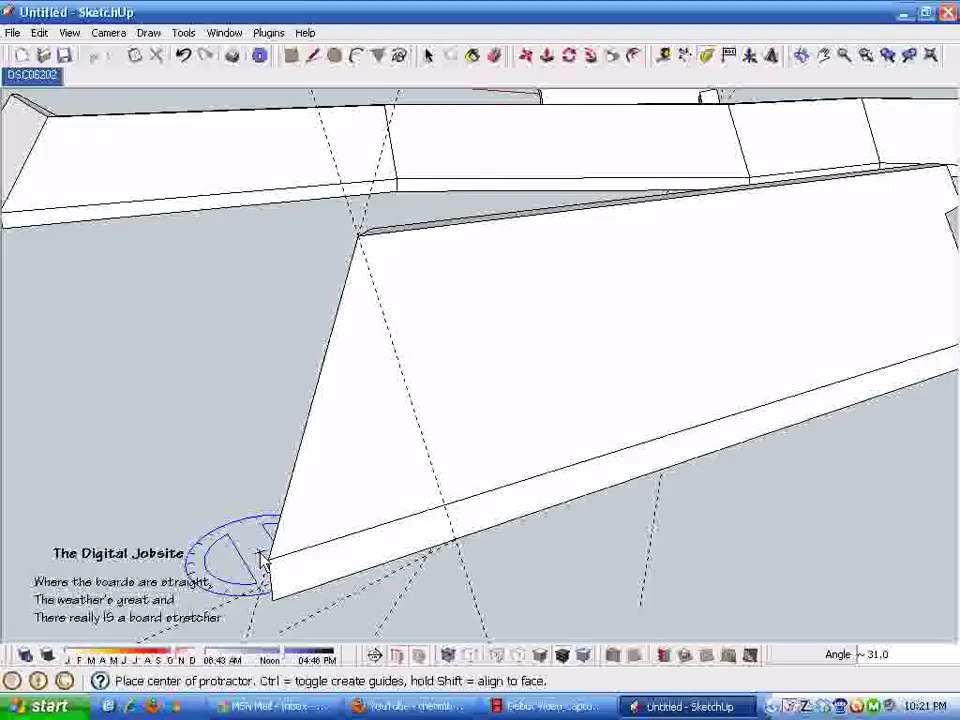
# - Draw a small rectangle on the board face and pull it up about 1 5/32" into a block
pyautogui.click(292, 56)
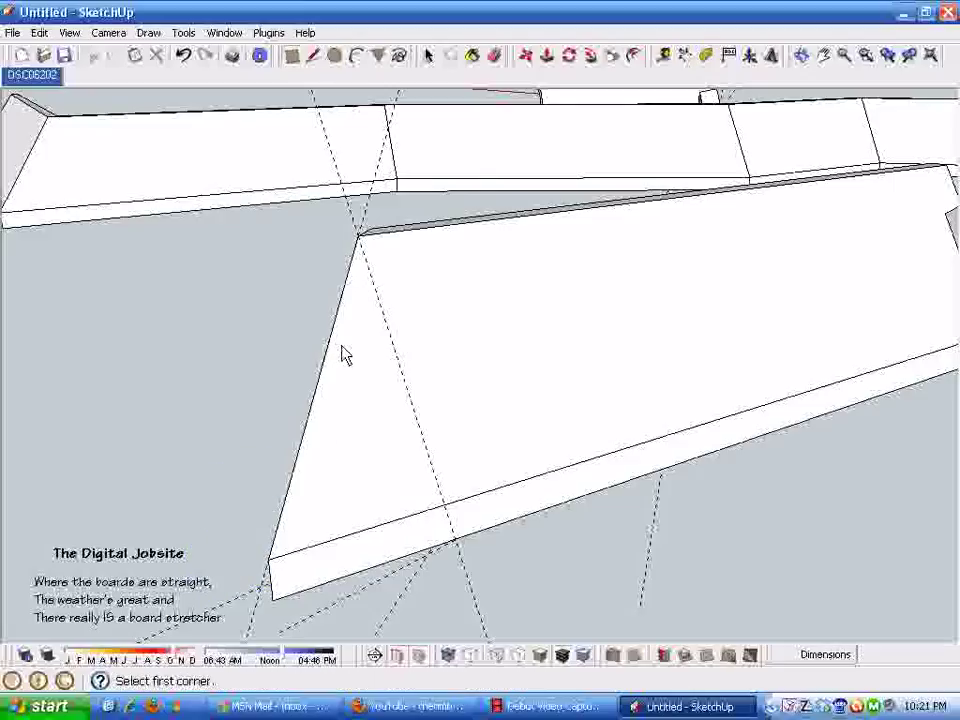
pyautogui.click(335, 322)
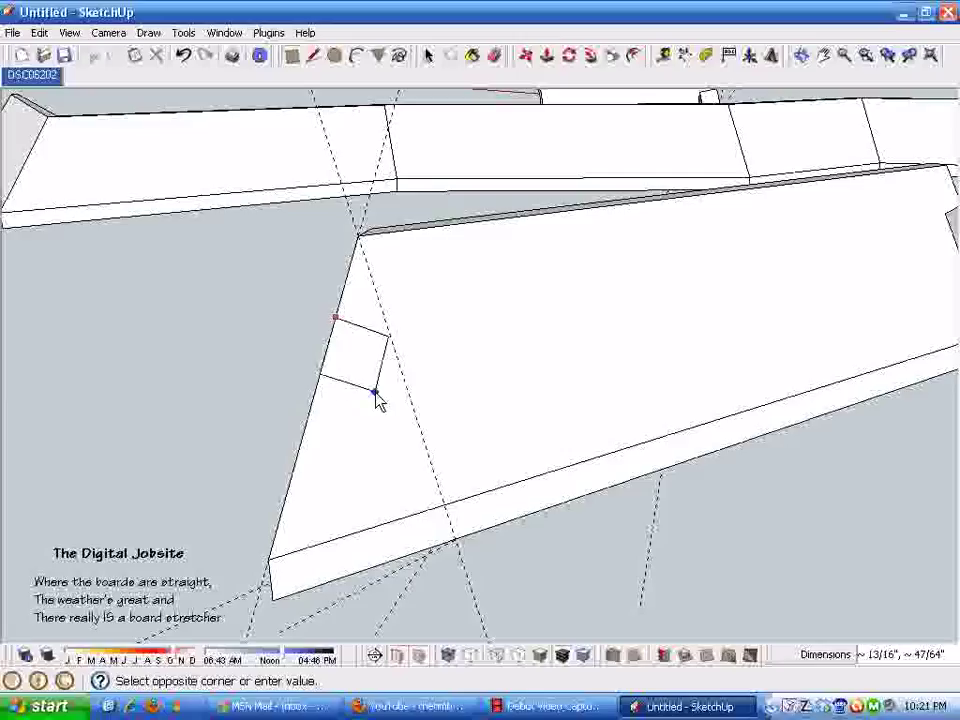
pyautogui.click(420, 440)
pyautogui.moveTo(480, 441); pyautogui.dragTo(640, 313, button='middle')
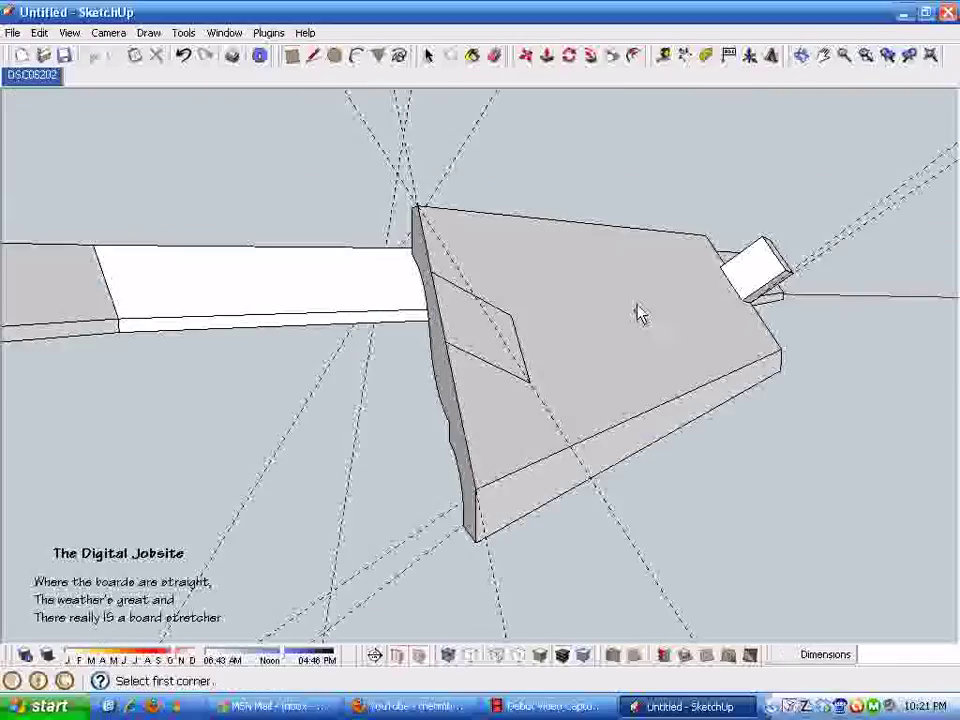
pyautogui.click(547, 57)
pyautogui.moveTo(471, 332); pyautogui.dragTo(551, 257)
pyautogui.moveTo(510, 425); pyautogui.dragTo(503, 190, button='middle')
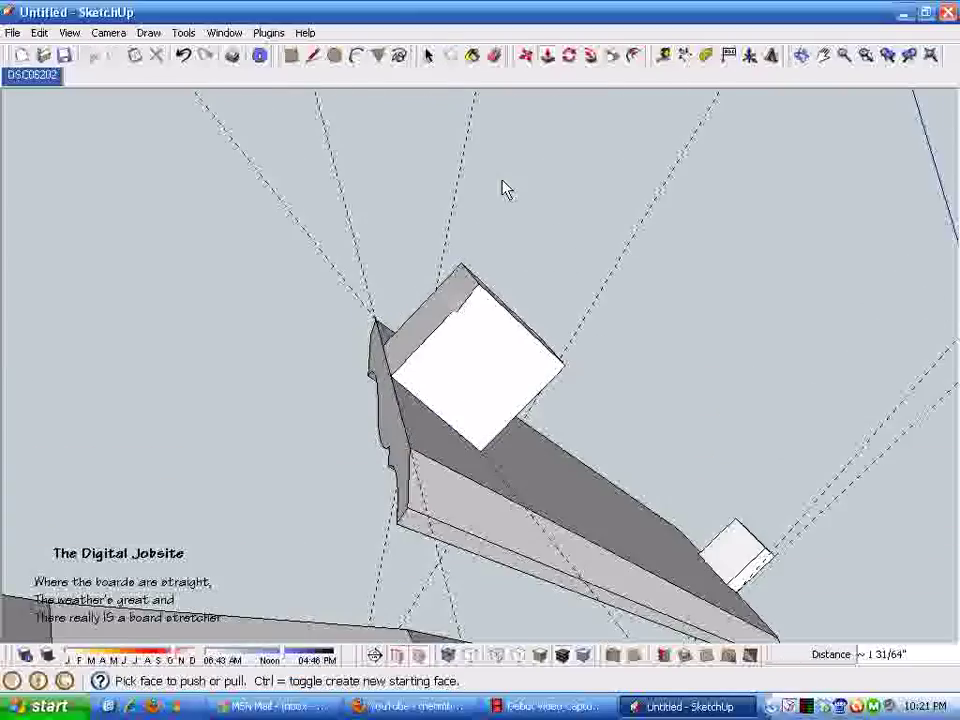
# - With the Protractor, add an angled guide through the block's end corner
pyautogui.click(705, 55)
pyautogui.scroll(2, 429, 456)
pyautogui.scroll(3, 445, 435)
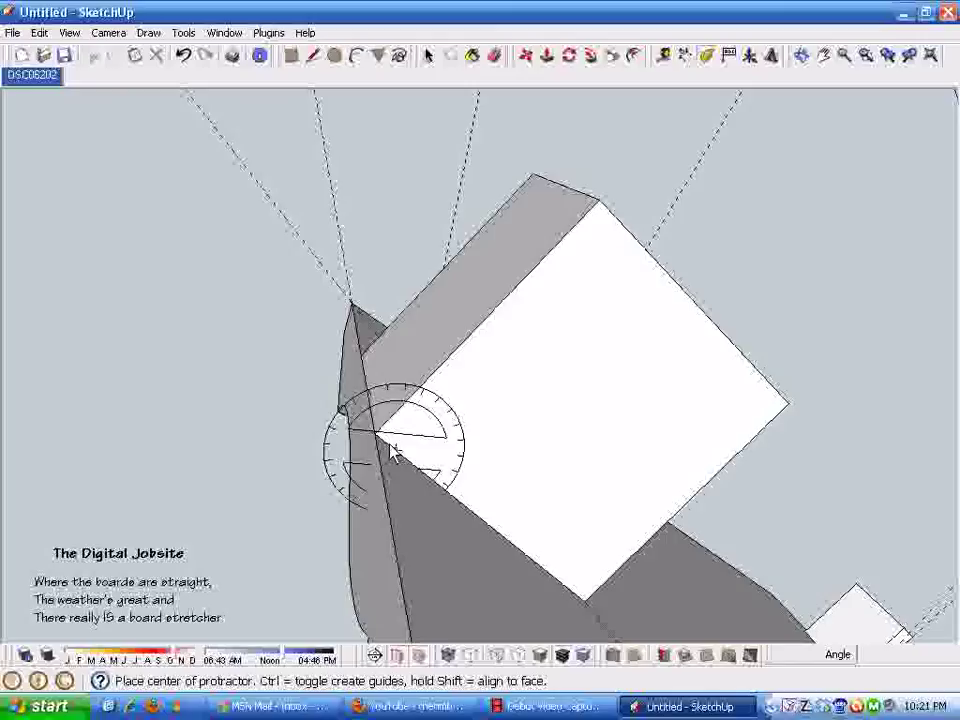
pyautogui.click(378, 437)
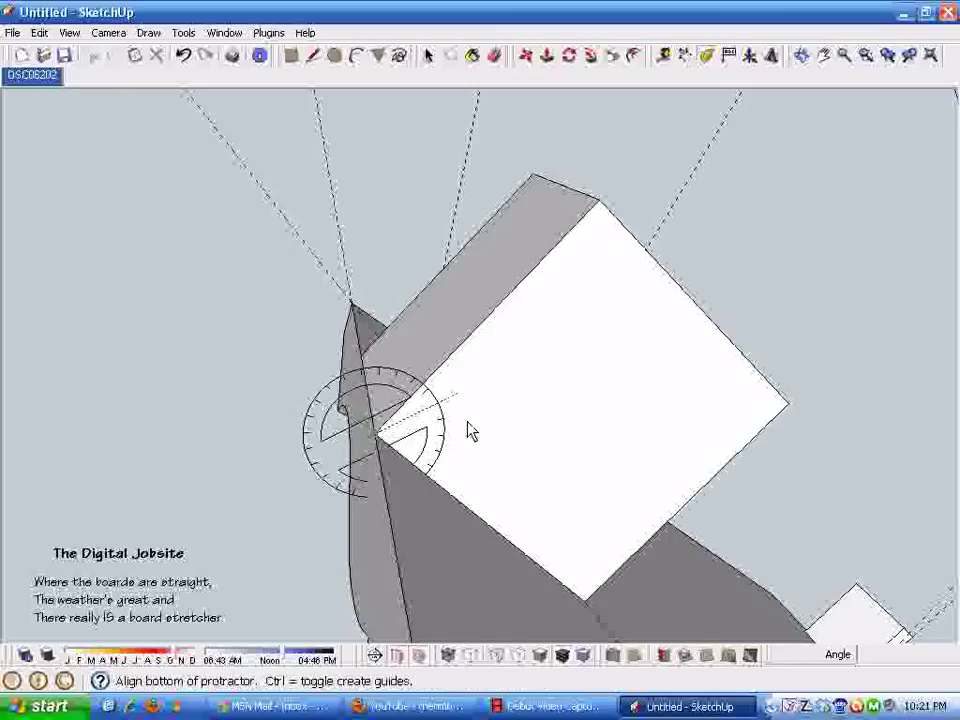
pyautogui.click(450, 470)
pyautogui.click(453, 357)
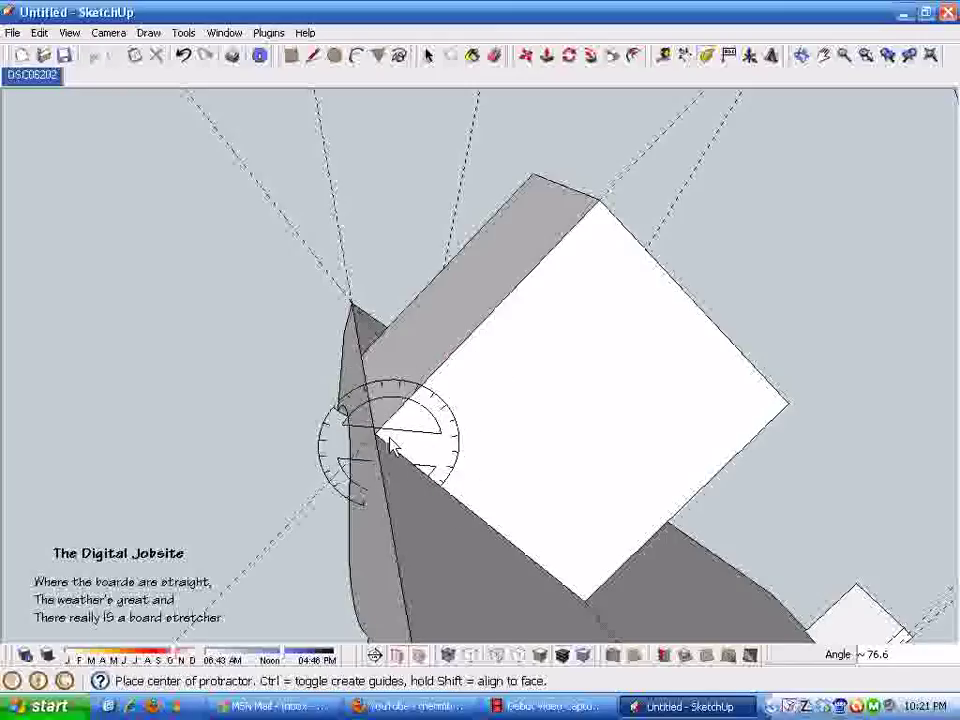
# - Add a second guide at about 34.4° through the same corner
pyautogui.click(377, 437)
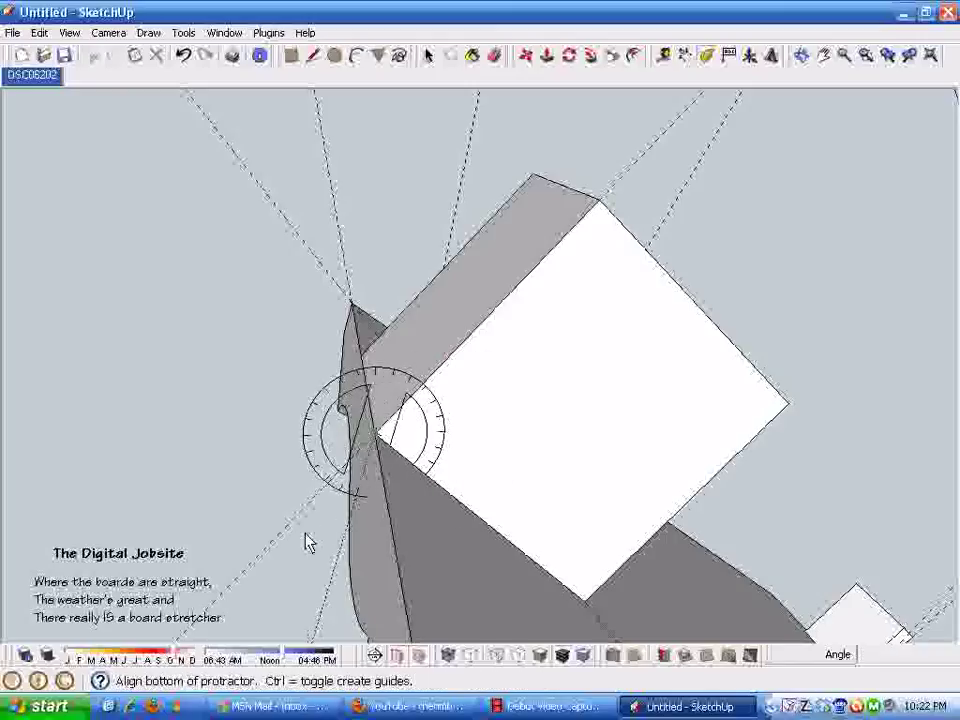
pyautogui.click(266, 549)
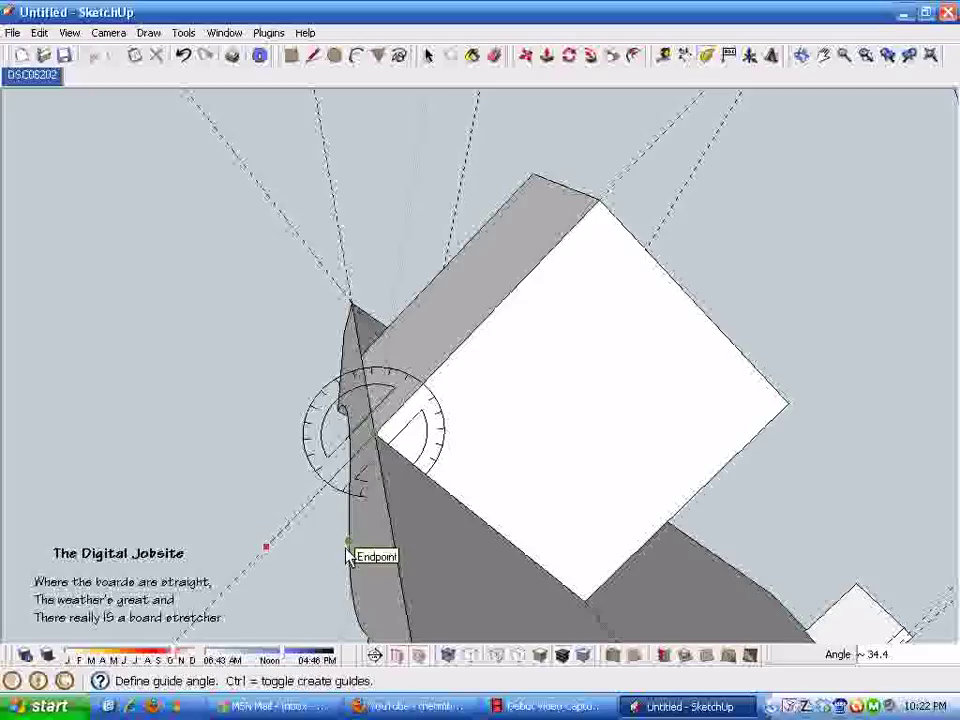
pyautogui.moveTo(347, 536); pyautogui.dragTo(342, 510, button='middle')
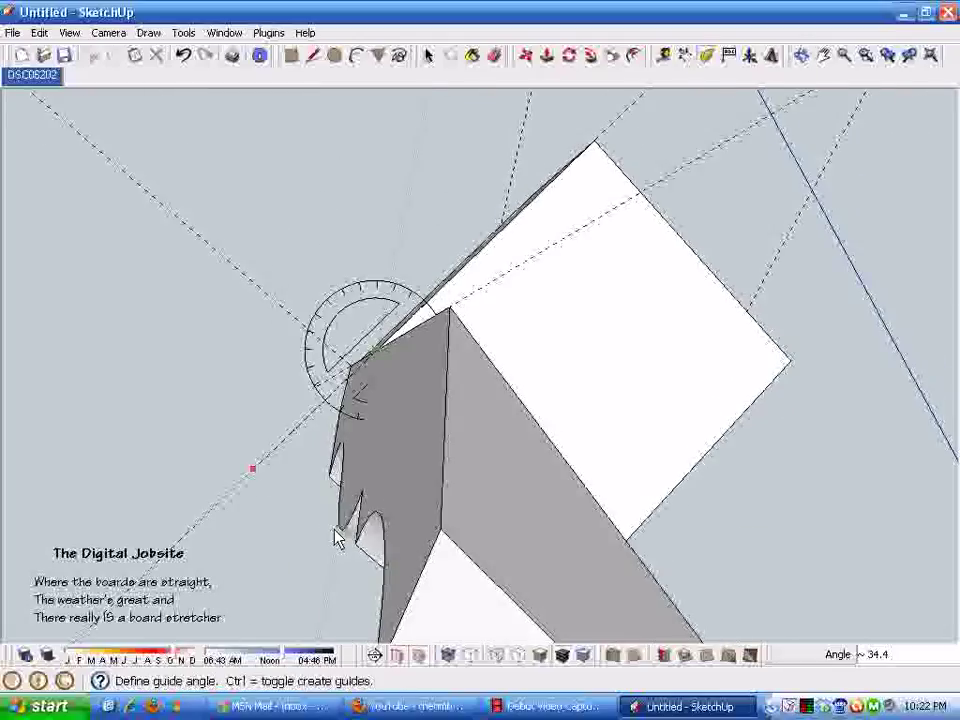
pyautogui.click(342, 536)
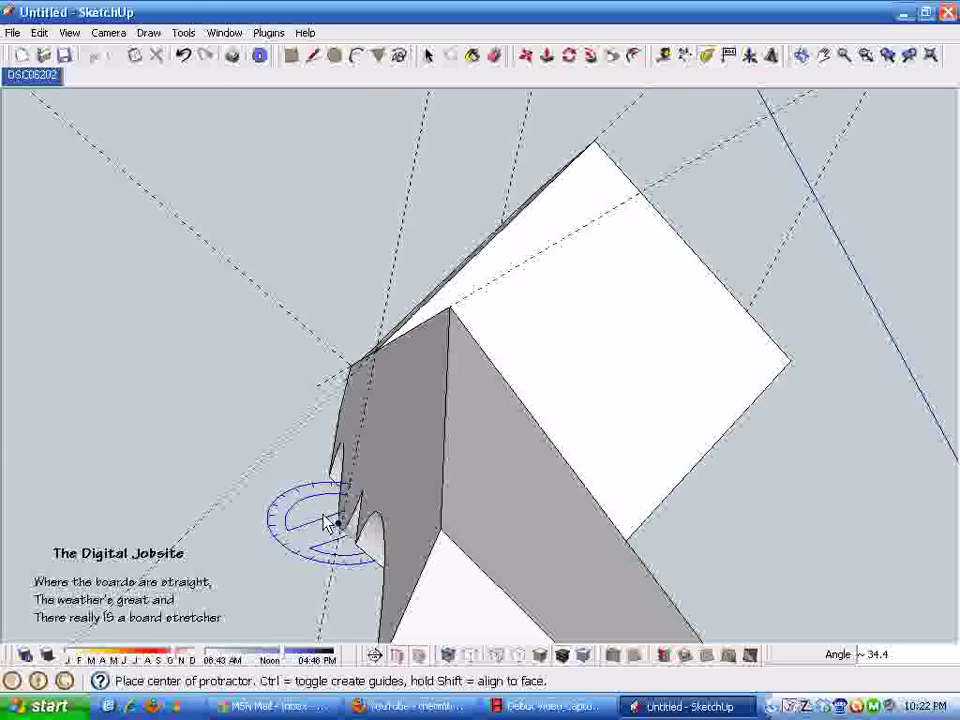
pyautogui.moveTo(371, 418); pyautogui.dragTo(700, 250, button='middle')
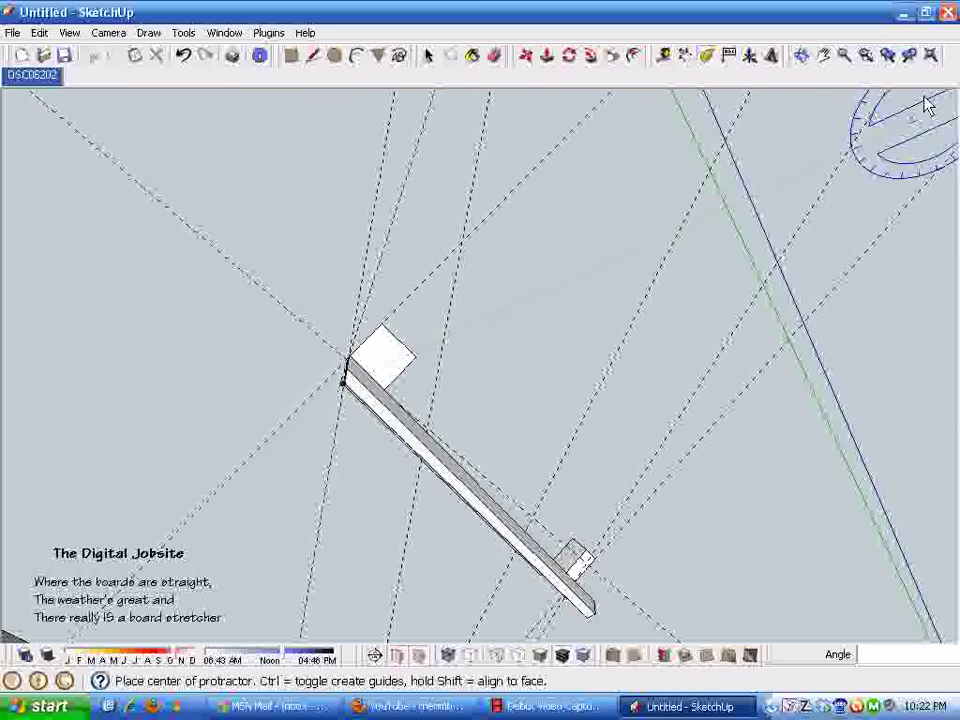
# - Zoom to extents and erase all the dashed angle guides around the molding pieces
pyautogui.hotkey('shift', 'z')
pyautogui.moveTo(440, 428); pyautogui.dragTo(335, 90, button='middle')
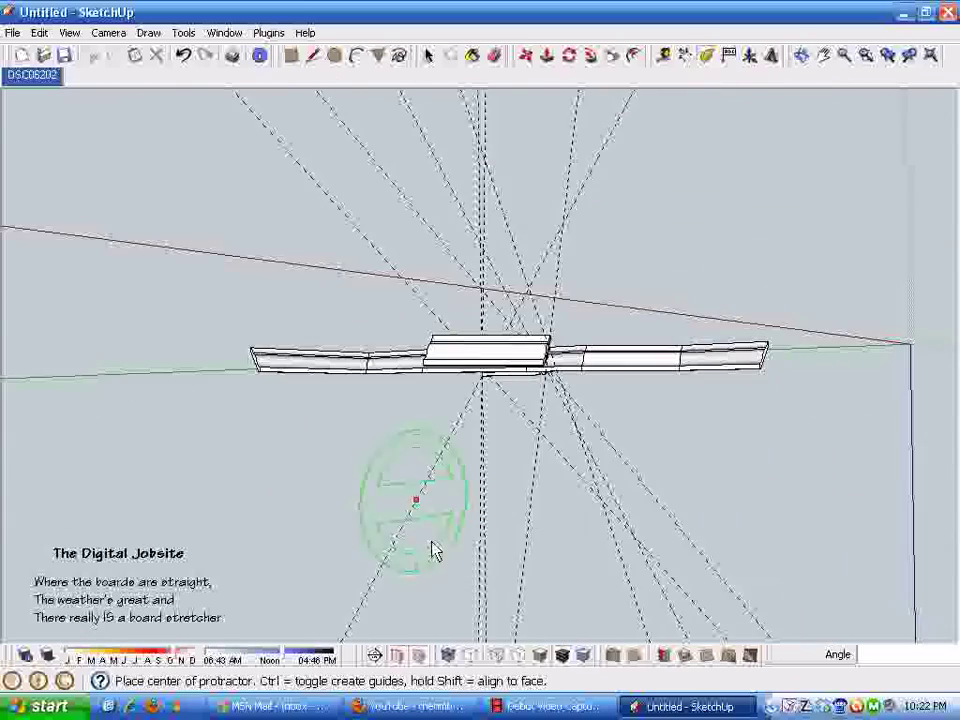
pyautogui.moveTo(452, 602); pyautogui.dragTo(467, 343, button='middle')
pyautogui.press('space')
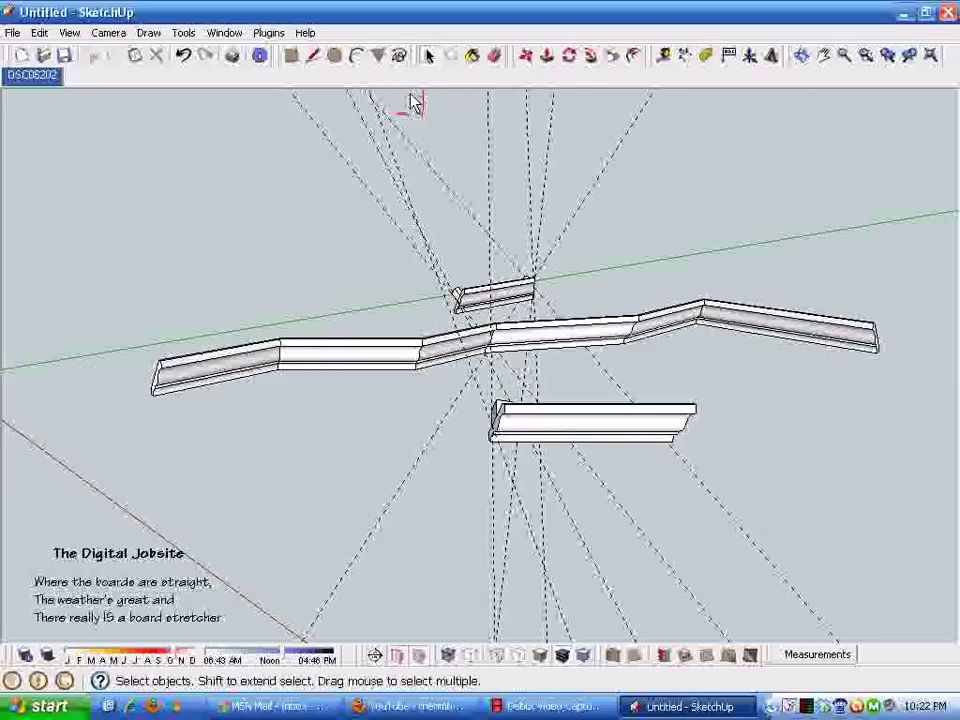
pyautogui.click(494, 56)
pyautogui.moveTo(632, 214)
pyautogui.mouseDown()
pyautogui.moveTo(414, 236)
pyautogui.moveTo(512, 212)
pyautogui.moveTo(519, 240)
pyautogui.mouseUp()
pyautogui.moveTo(519, 240)
pyautogui.mouseDown(button='middle')
pyautogui.moveTo(276, 456)
pyautogui.moveTo(258, 348)
pyautogui.moveTo(268, 339)
pyautogui.moveTo(490, 416)
pyautogui.mouseUp(button='middle')
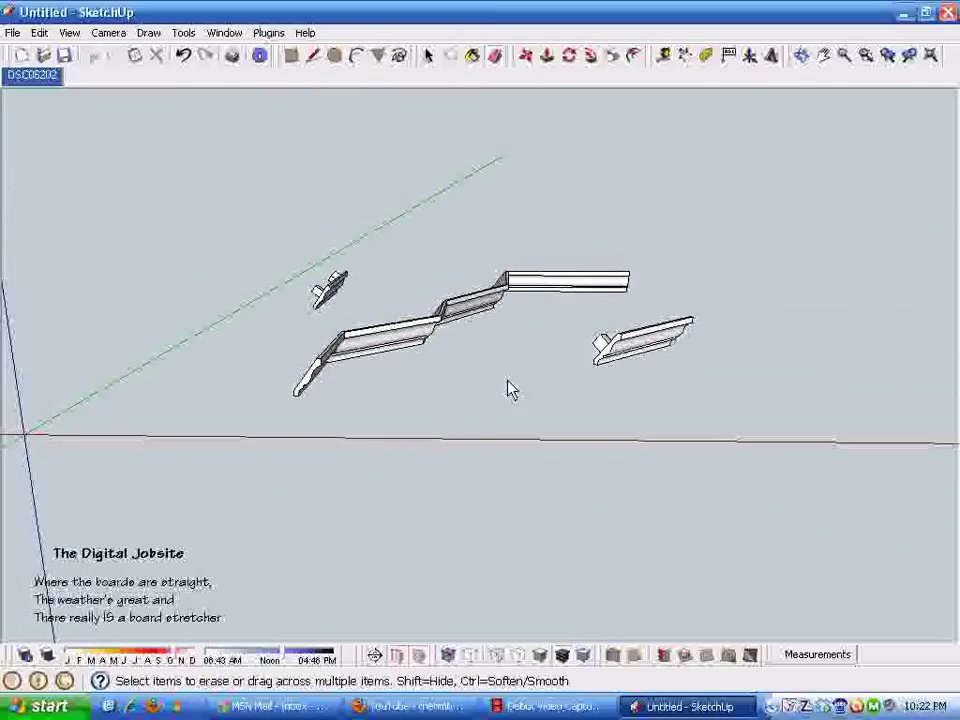
pyautogui.scroll(5, 338, 448)
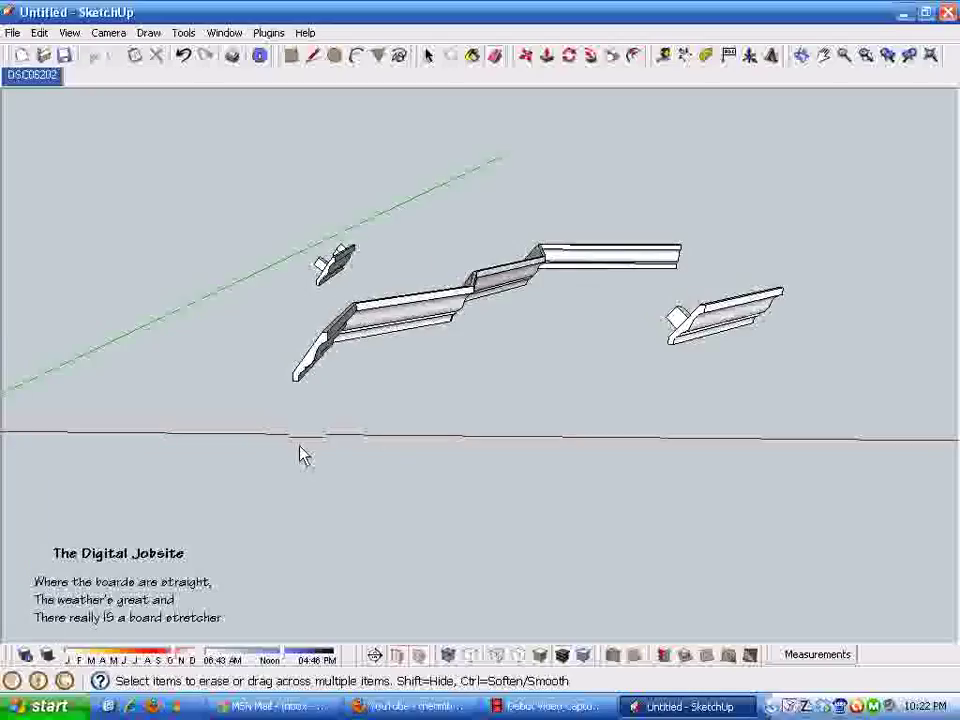
pyautogui.moveTo(305, 390)
pyautogui.mouseDown(button='middle')
pyautogui.moveTo(274, 377)
pyautogui.moveTo(300, 446)
pyautogui.moveTo(403, 334)
pyautogui.moveTo(551, 392)
pyautogui.moveTo(540, 426)
pyautogui.moveTo(545, 408)
pyautogui.mouseUp(button='middle')
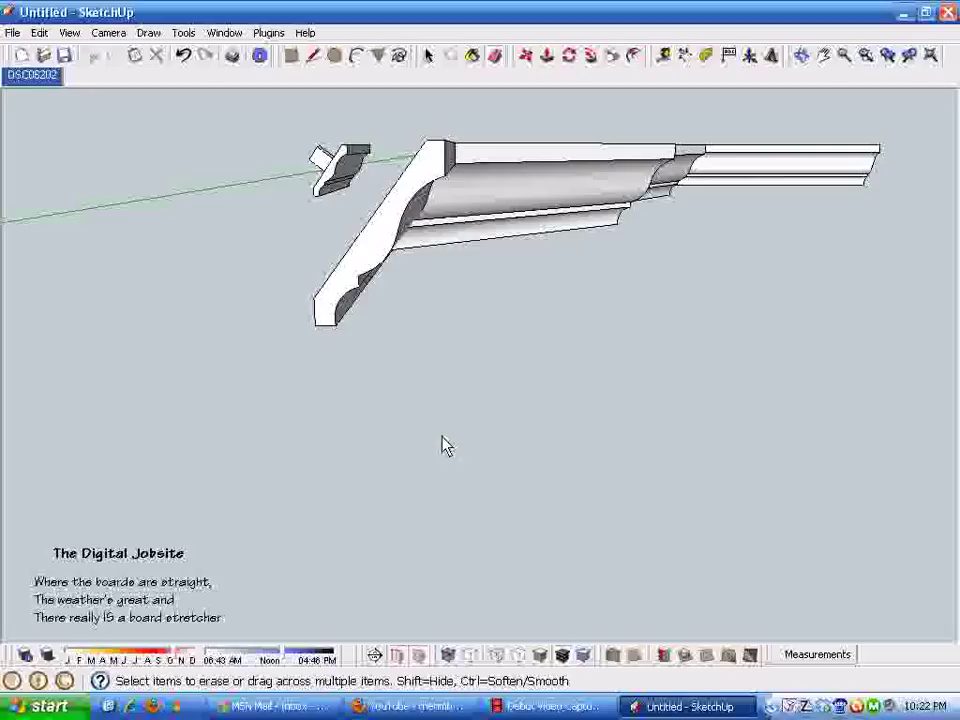
pyautogui.moveTo(447, 406); pyautogui.dragTo(440, 433, button='middle')
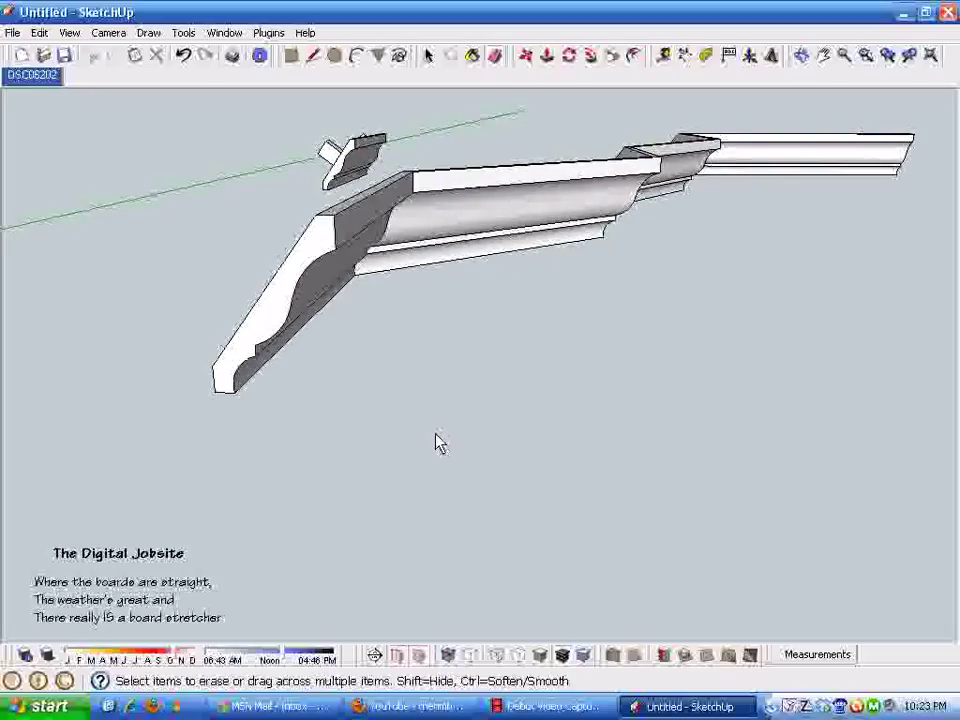